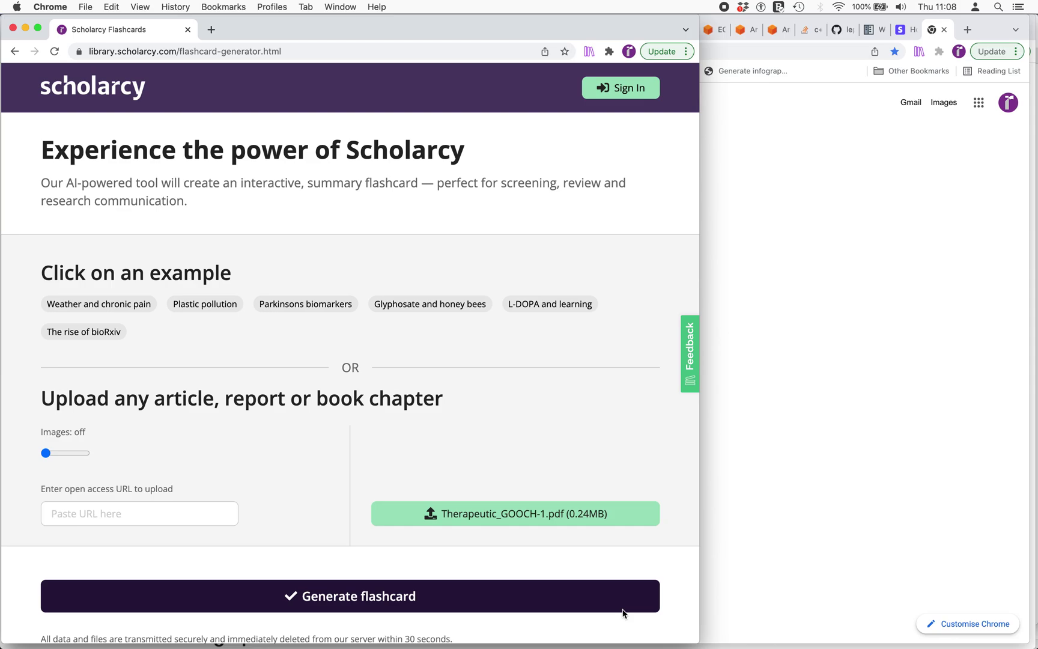
Look through the PDFs in Preview, from 1206.4522.pdf to the coreference manuscript, then return to Chrome.
key("super+Tab")
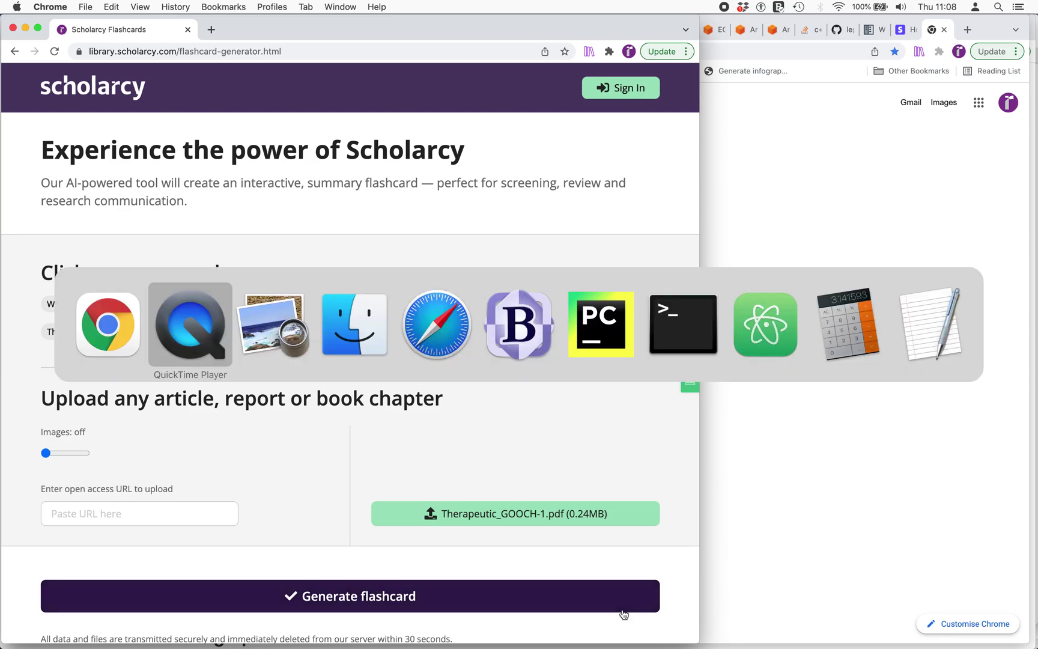
key("super+Tab")
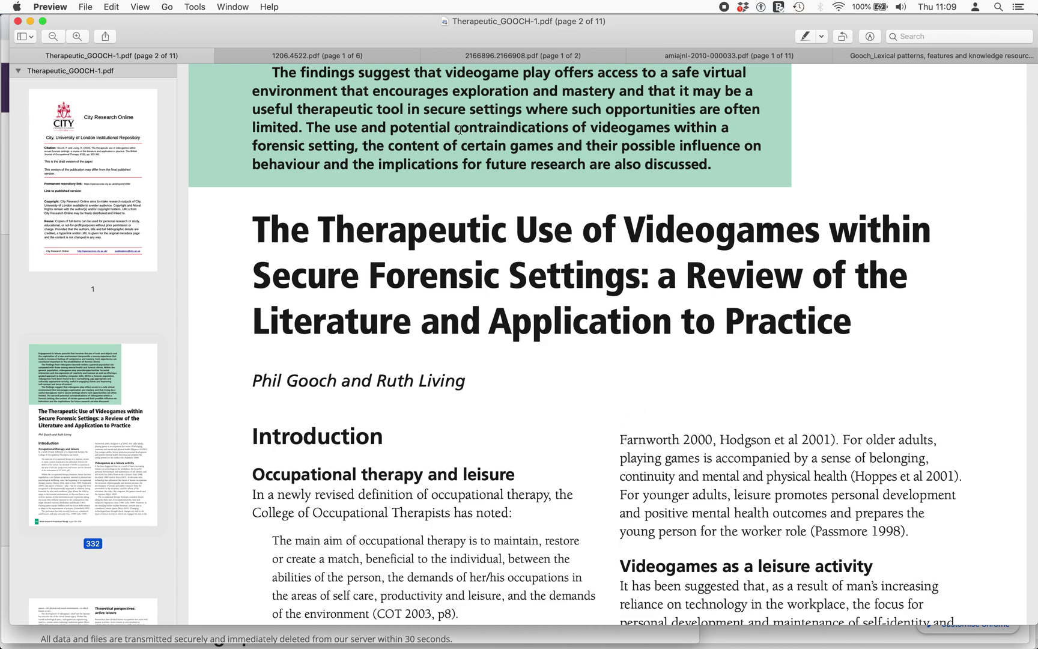
left_click(368, 56)
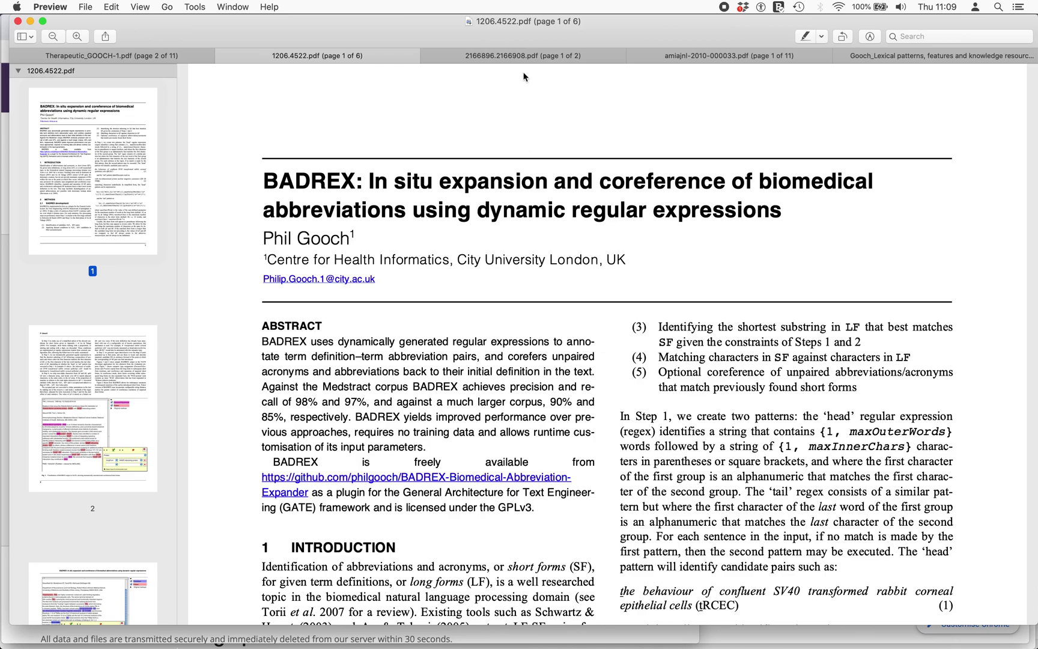
left_click(529, 57)
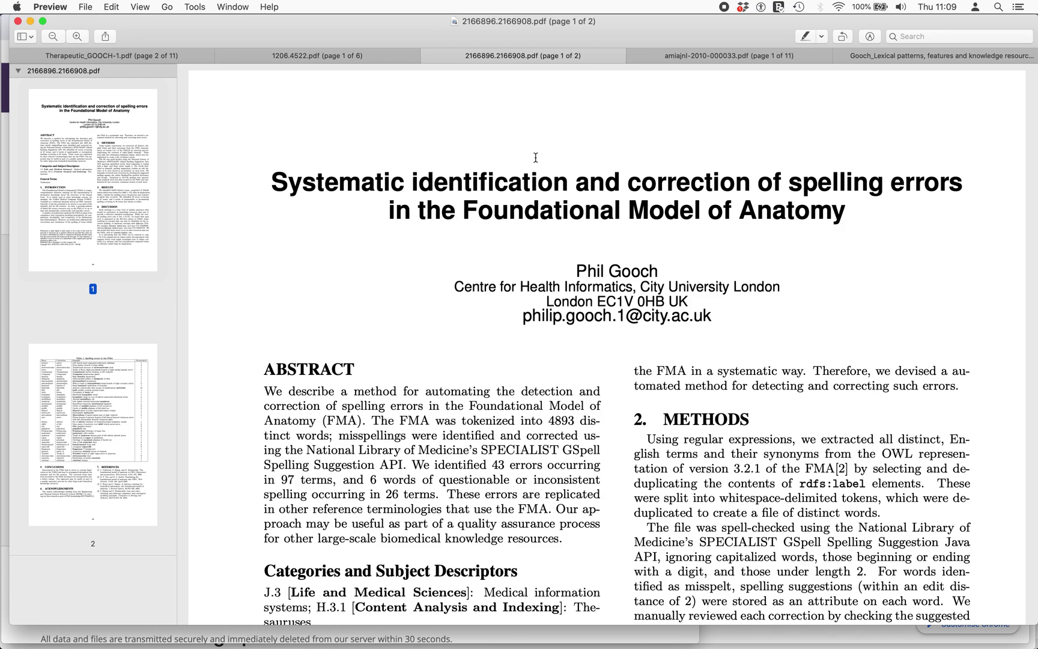
left_click(716, 56)
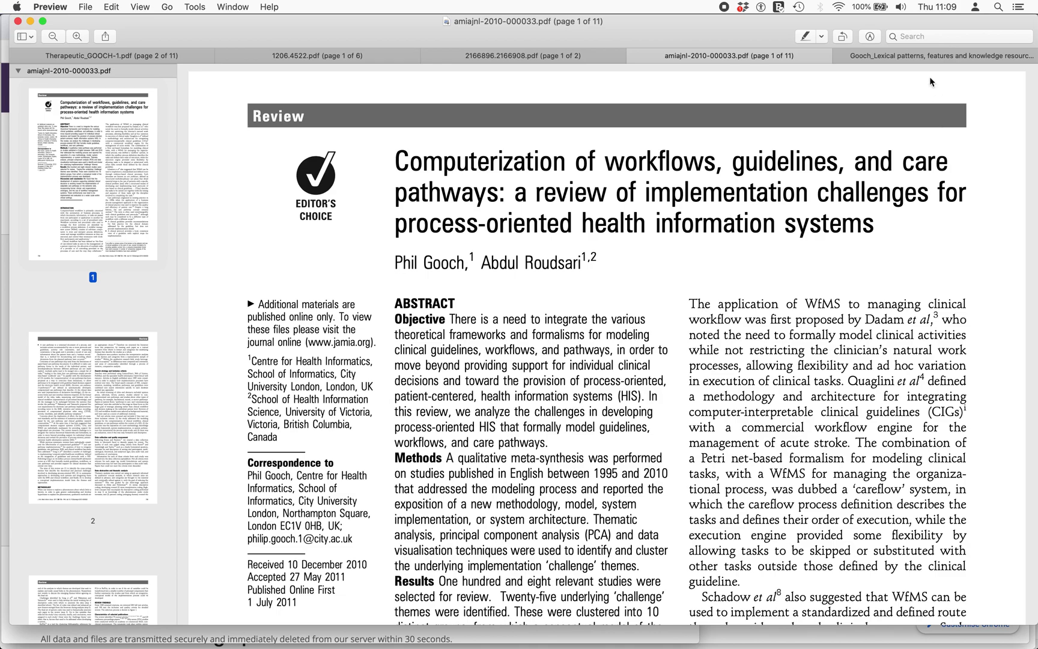
left_click(912, 55)
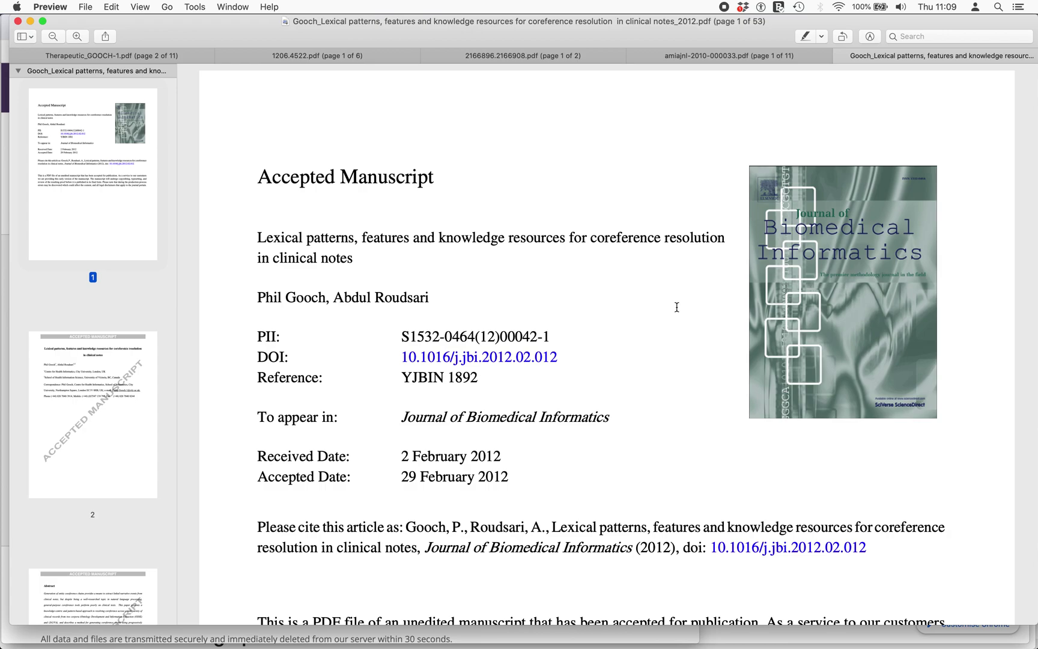
key("super+Tab")
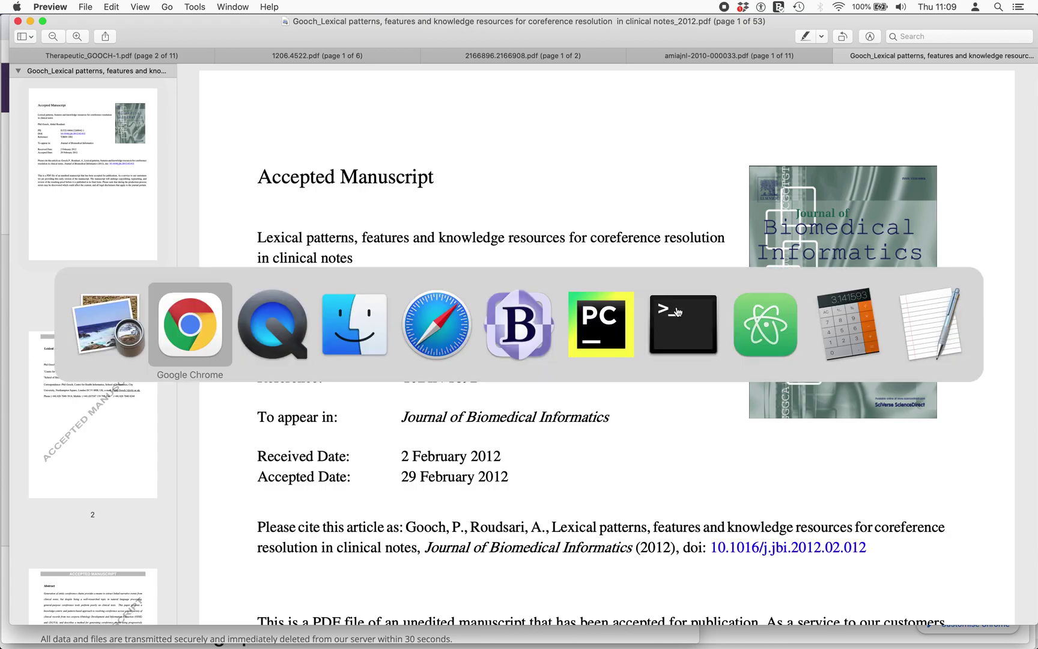
Expand the Comparative analysis on the Therapeutic paper's Summary Flashcard and read its findings and counterpoints.
scroll(574, 390, "down", 3)
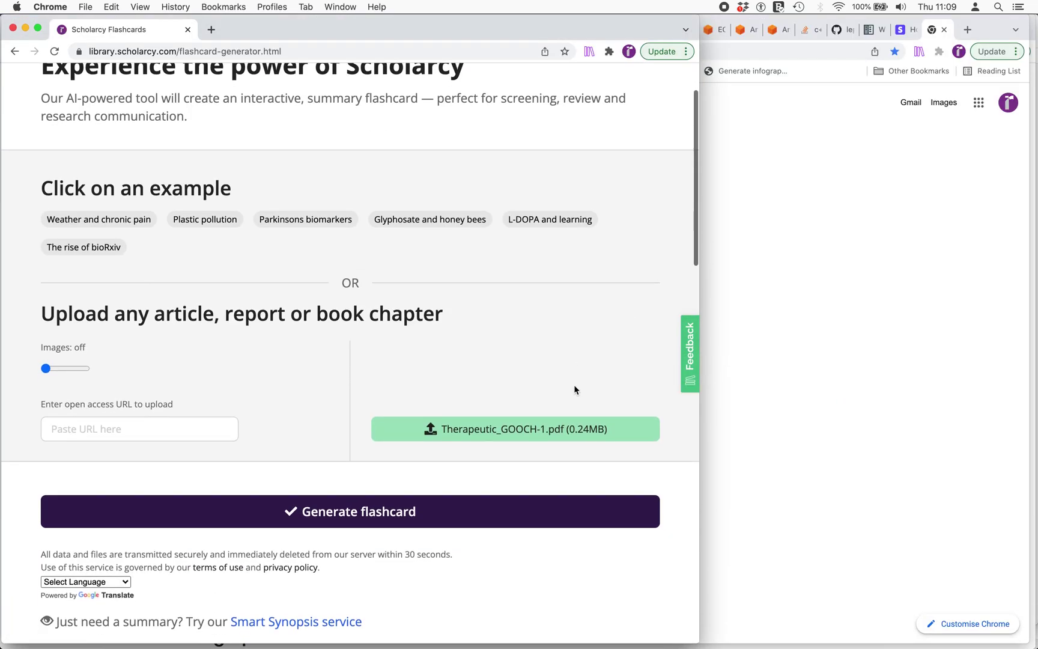
scroll(552, 334, "down", 2)
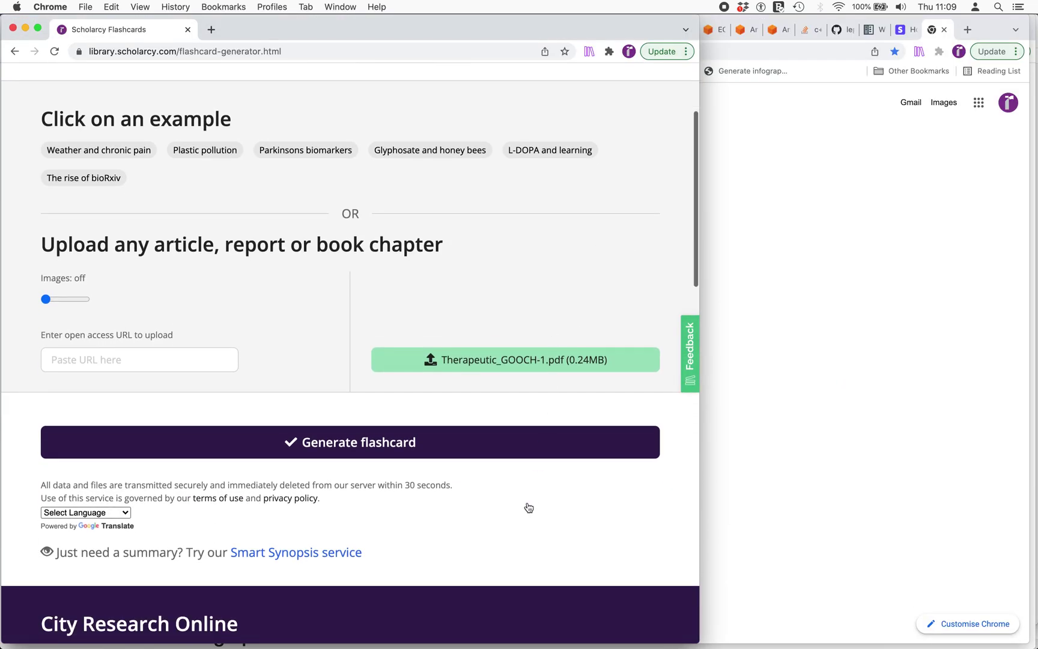
scroll(526, 511, "down", 6)
scroll(524, 510, "down", 8)
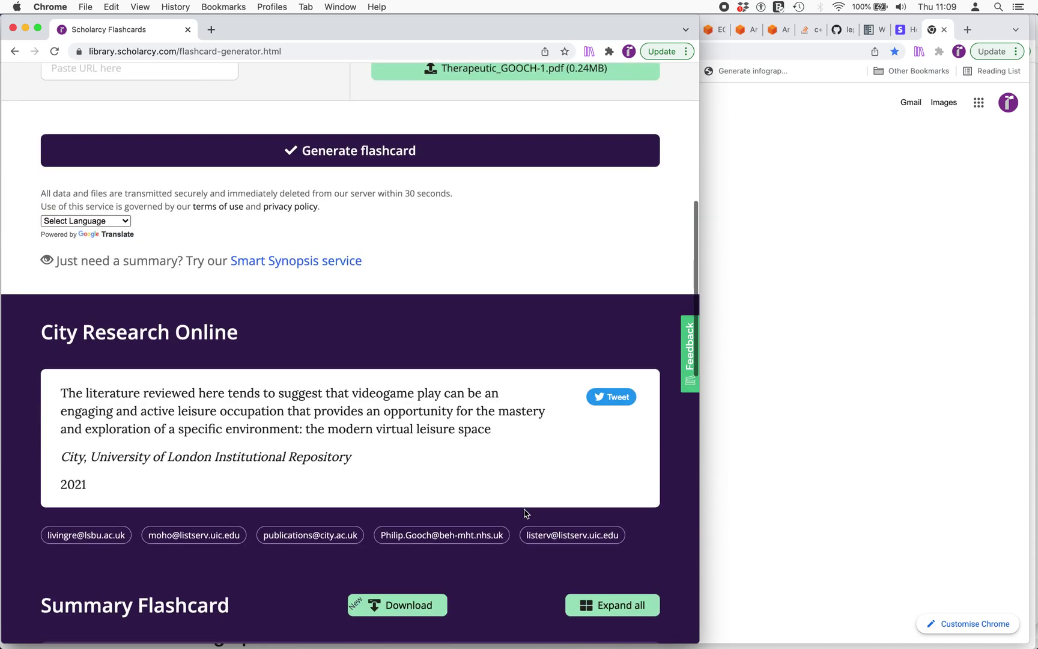
scroll(524, 512, "down", 2)
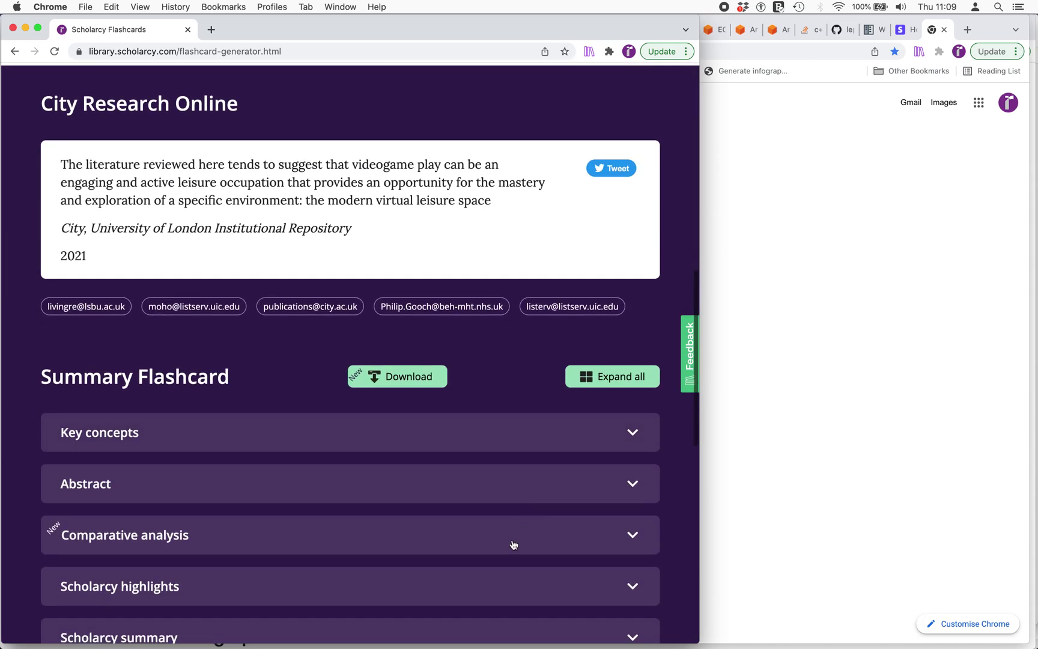
scroll(475, 544, "down", 5)
scroll(475, 542, "up", 2)
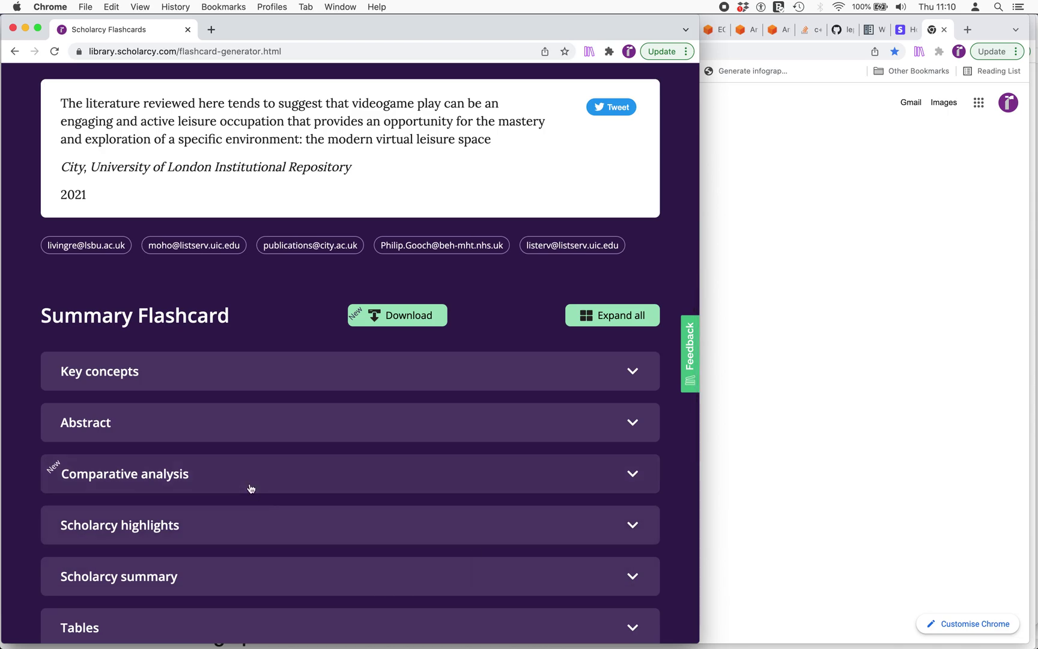
scroll(251, 488, "down", 3)
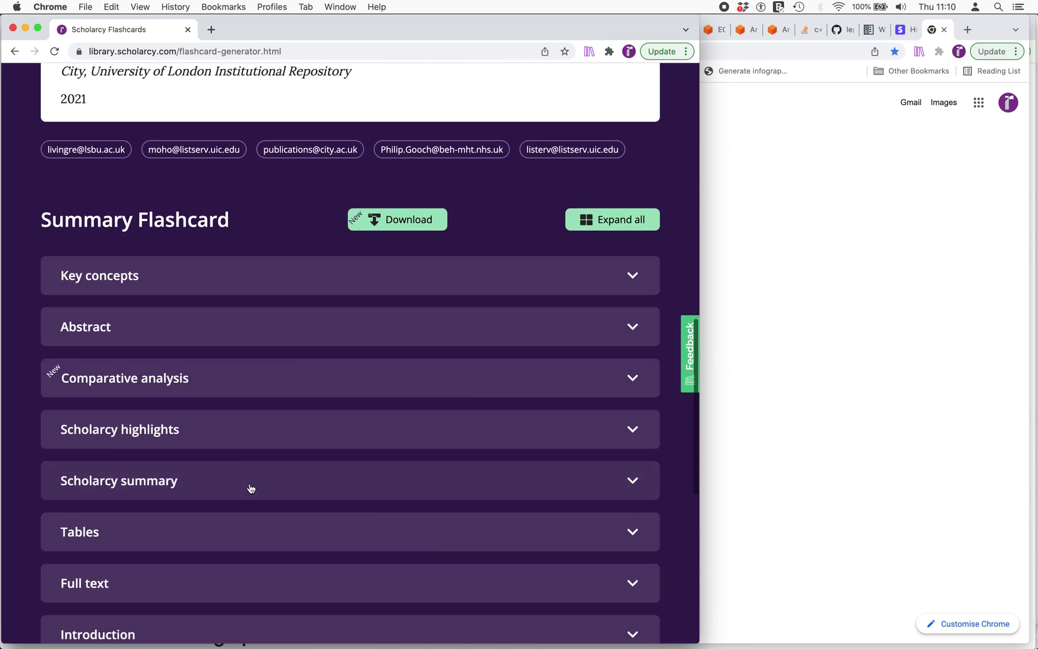
left_click(186, 385)
scroll(279, 387, "down", 2)
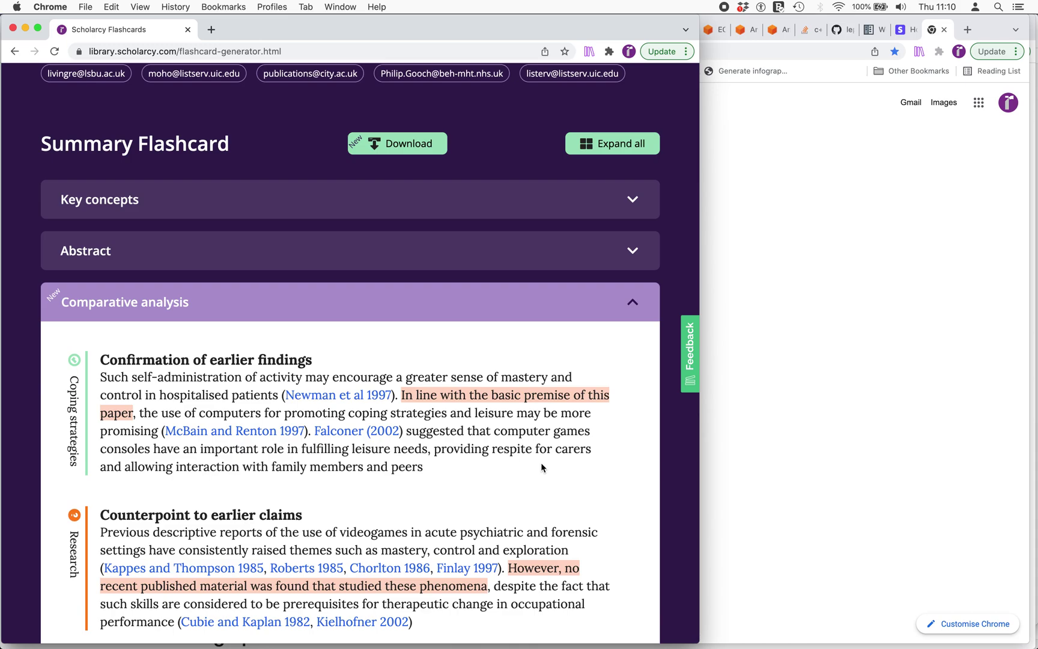
scroll(541, 467, "down", 3)
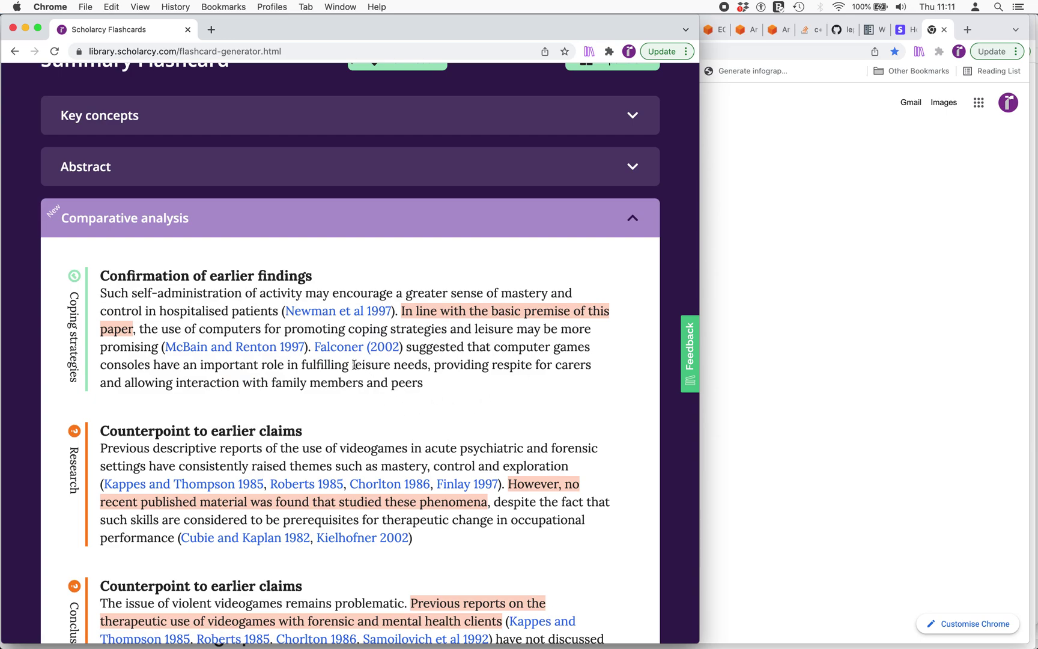
mouse_move(349, 354)
mouse_move(361, 314)
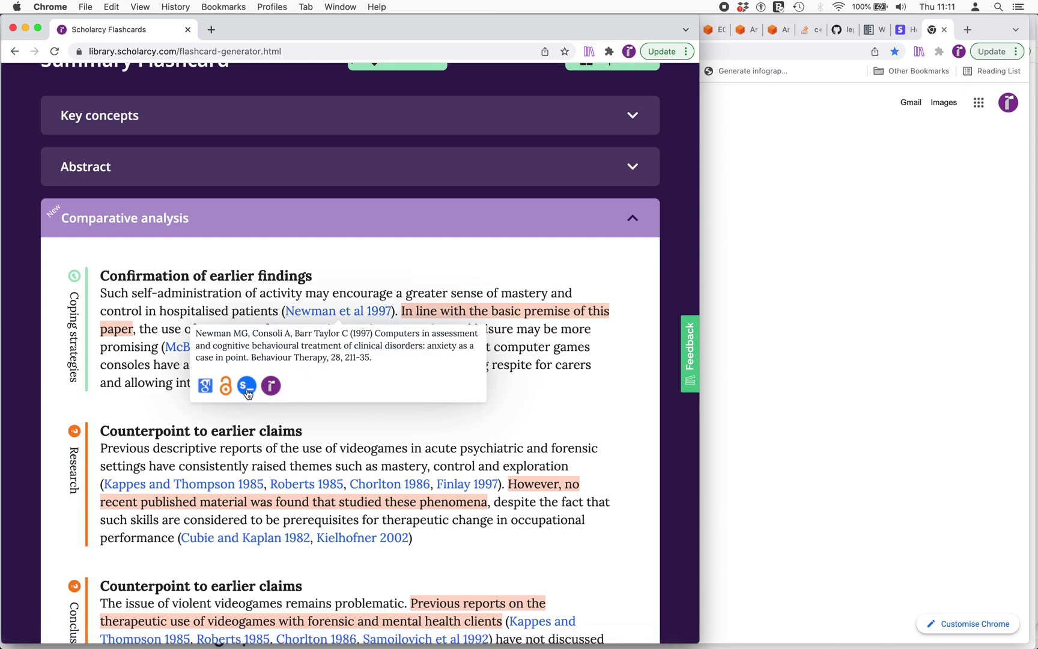
mouse_move(246, 391)
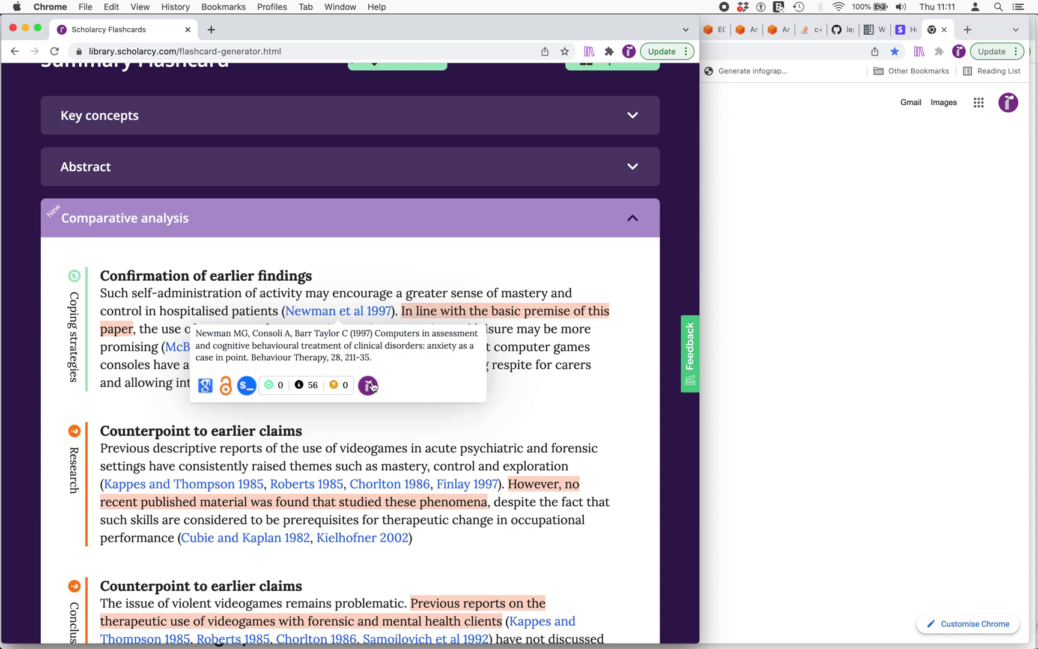
mouse_move(372, 388)
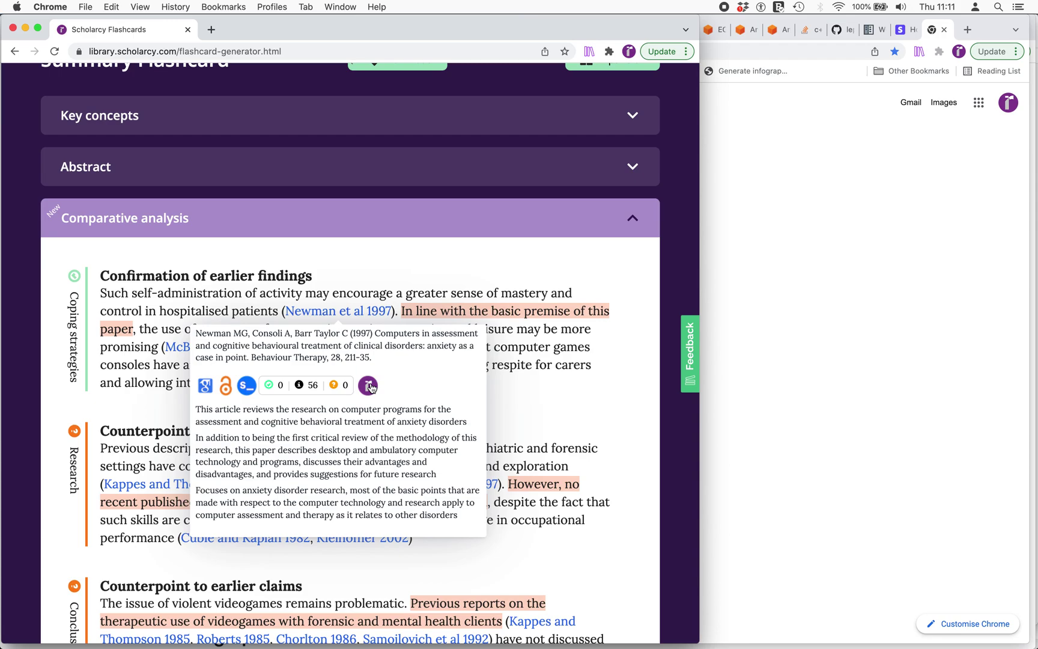
Collapse the Comparative analysis section of the Therapeutic paper's flashcard.
scroll(536, 371, "down", 3)
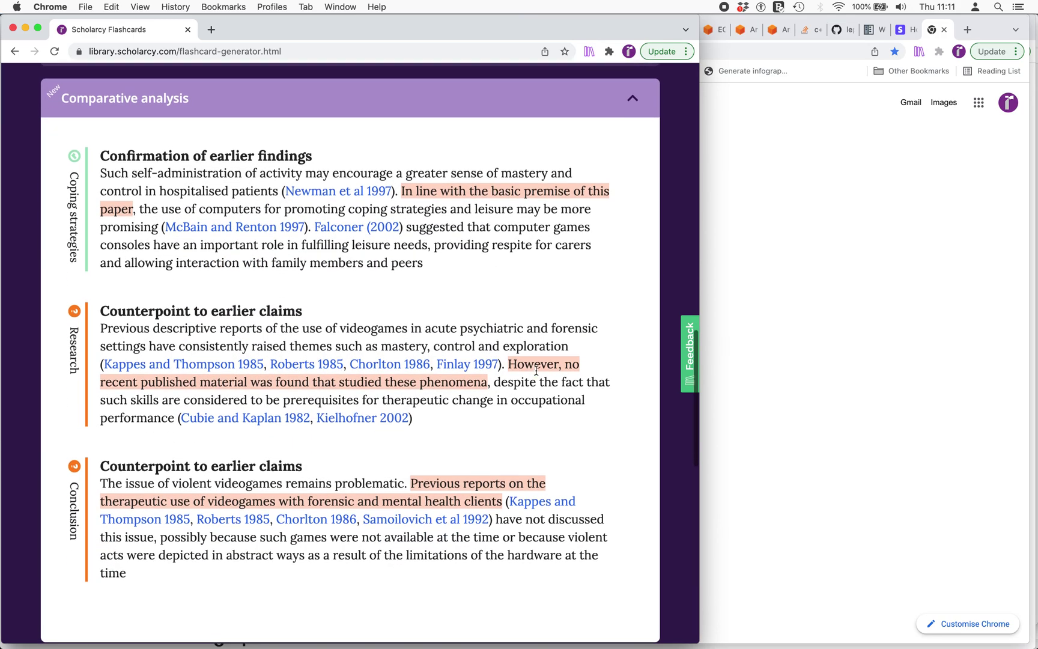
scroll(557, 447, "up", 3)
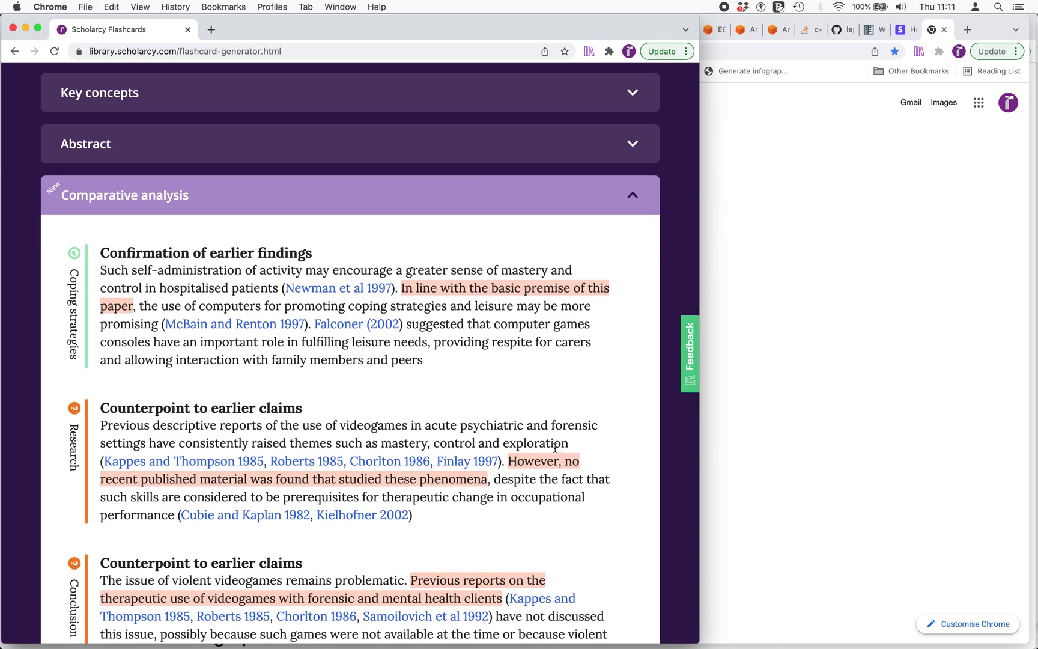
left_click(432, 197)
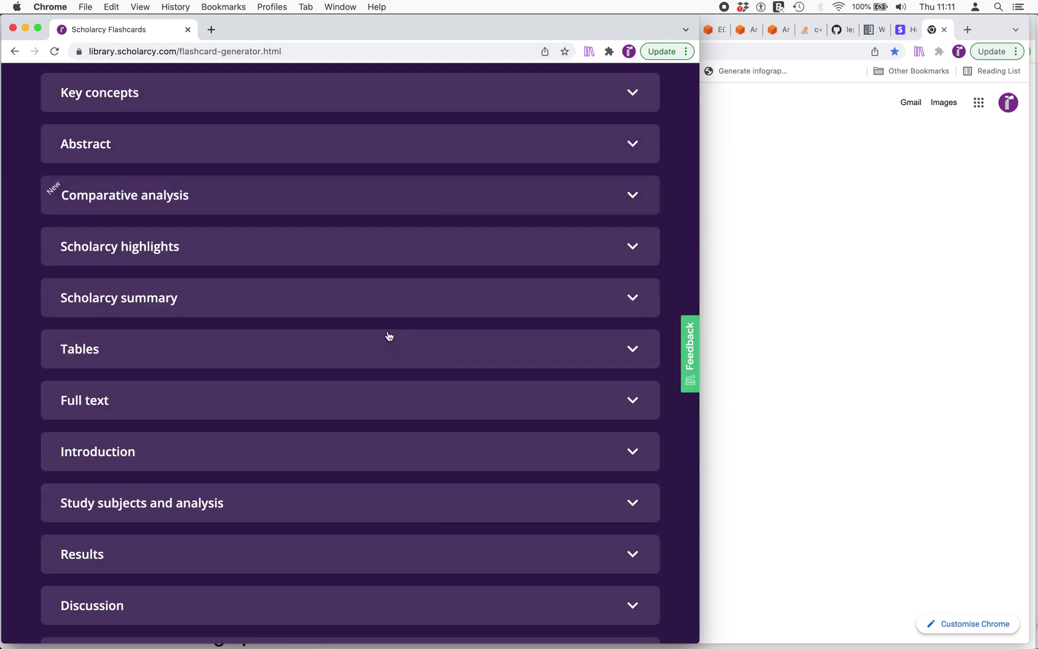
Read the Future work section briefly, then close it and scroll back up.
scroll(387, 333, "down", 3)
scroll(310, 494, "down", 2)
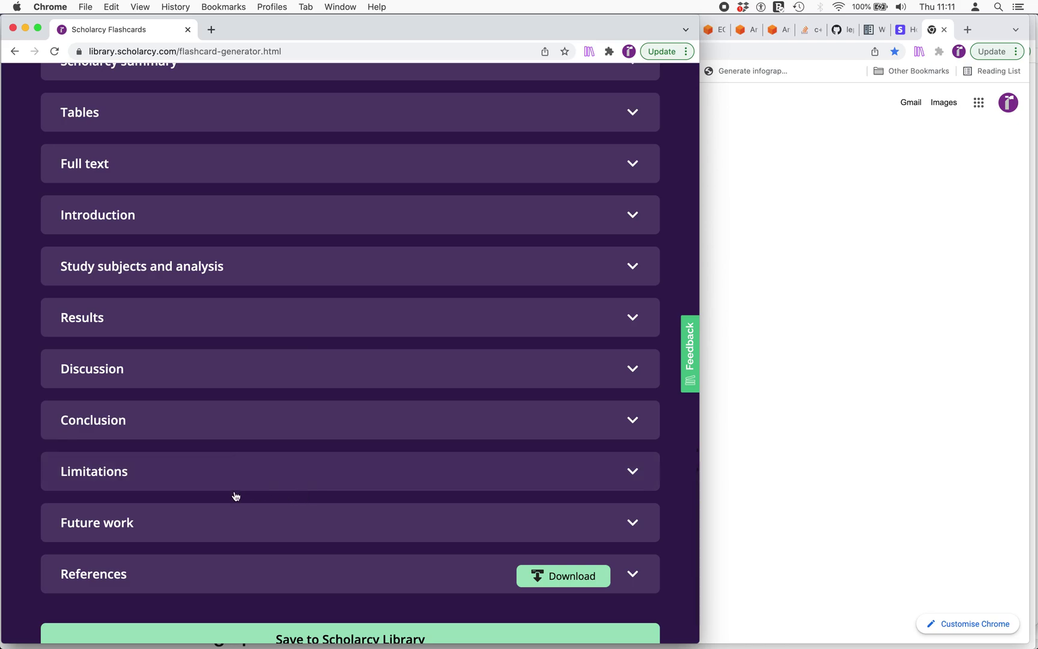
left_click(225, 514)
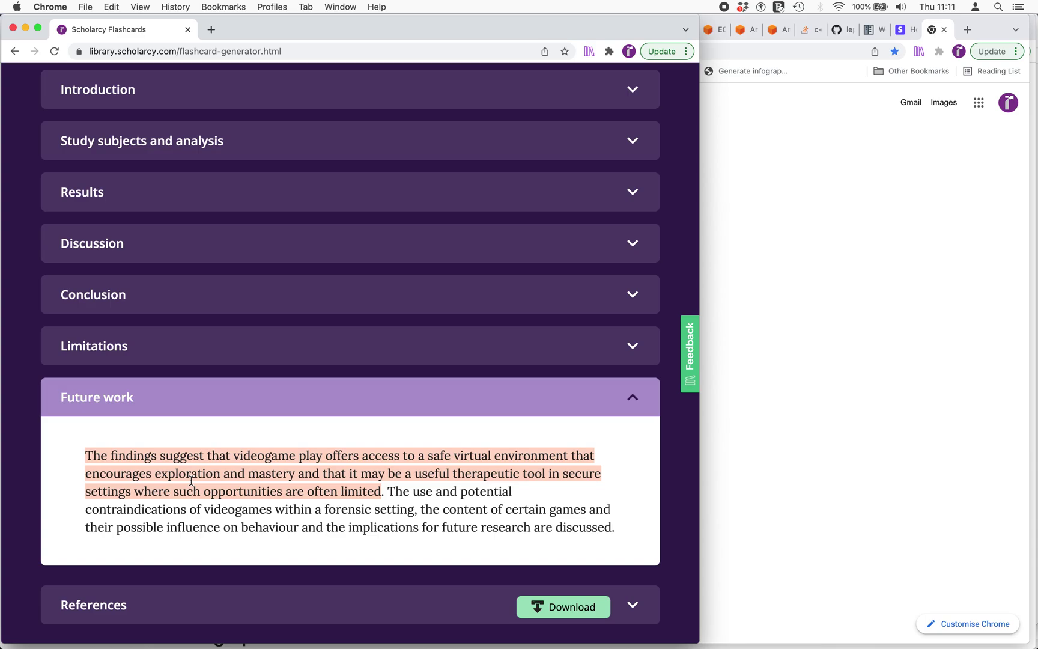
left_click(199, 408)
scroll(200, 408, "up", 7)
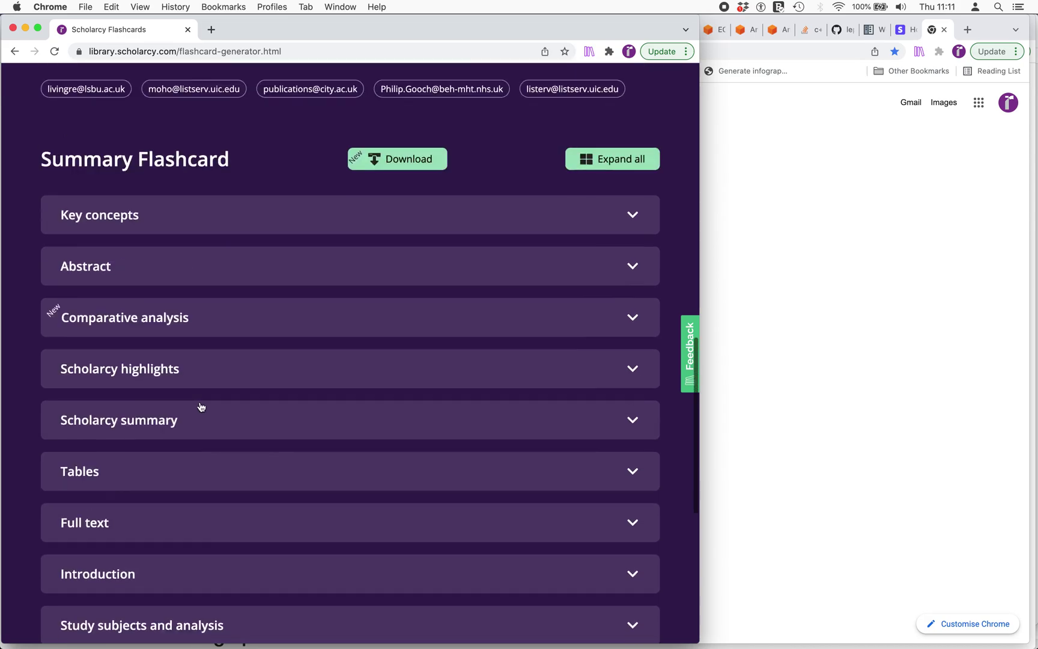
scroll(201, 407, "up", 10)
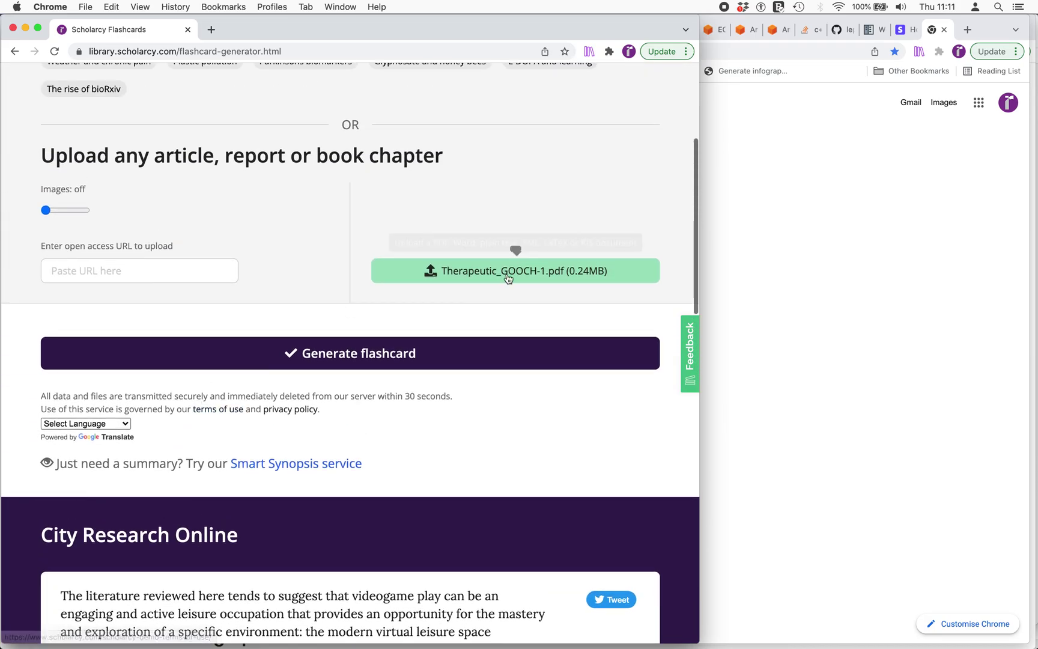
Upload 2166896.2166908.pdf and generate its summary flashcard.
left_click(506, 274)
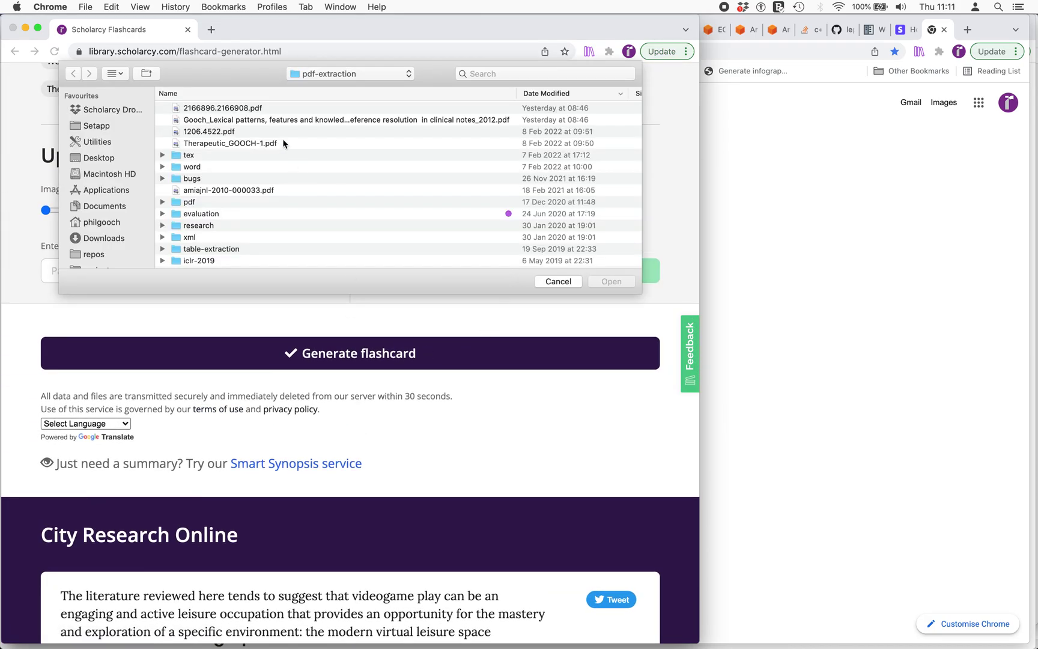
double_click(241, 109)
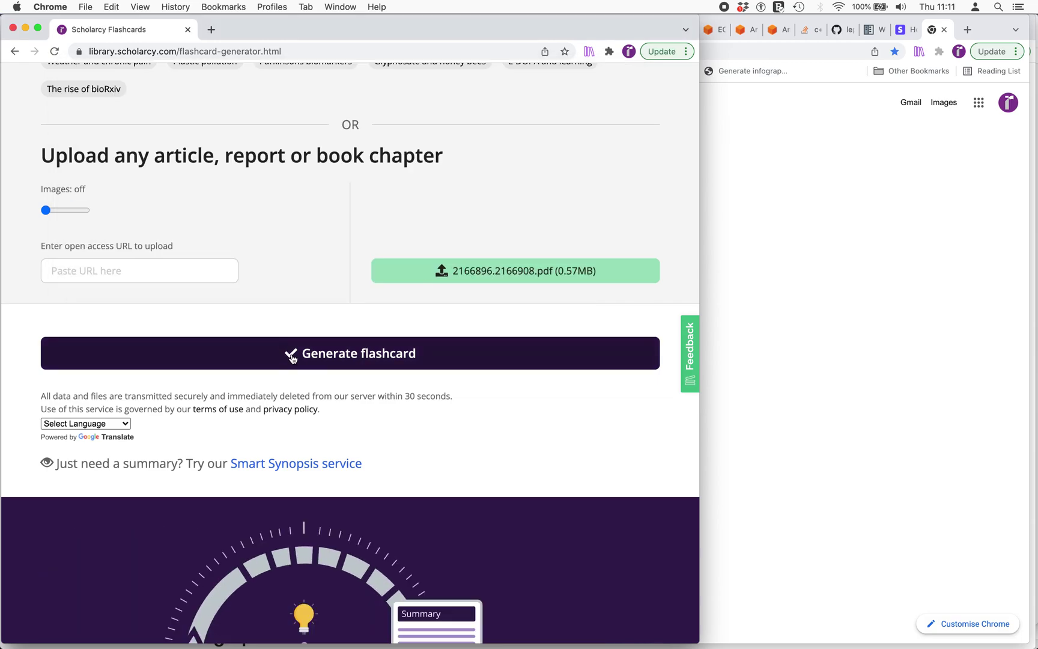
left_click(291, 355)
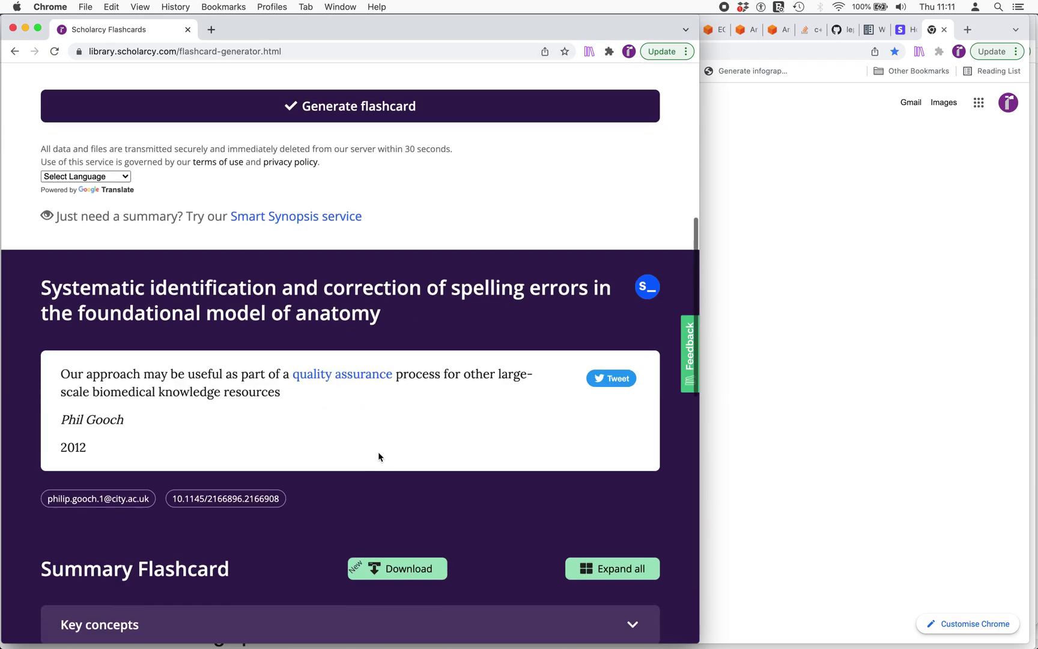
Read the spelling-errors paper's Future work section, collapse it, and return to the top.
scroll(378, 456, "down", 5)
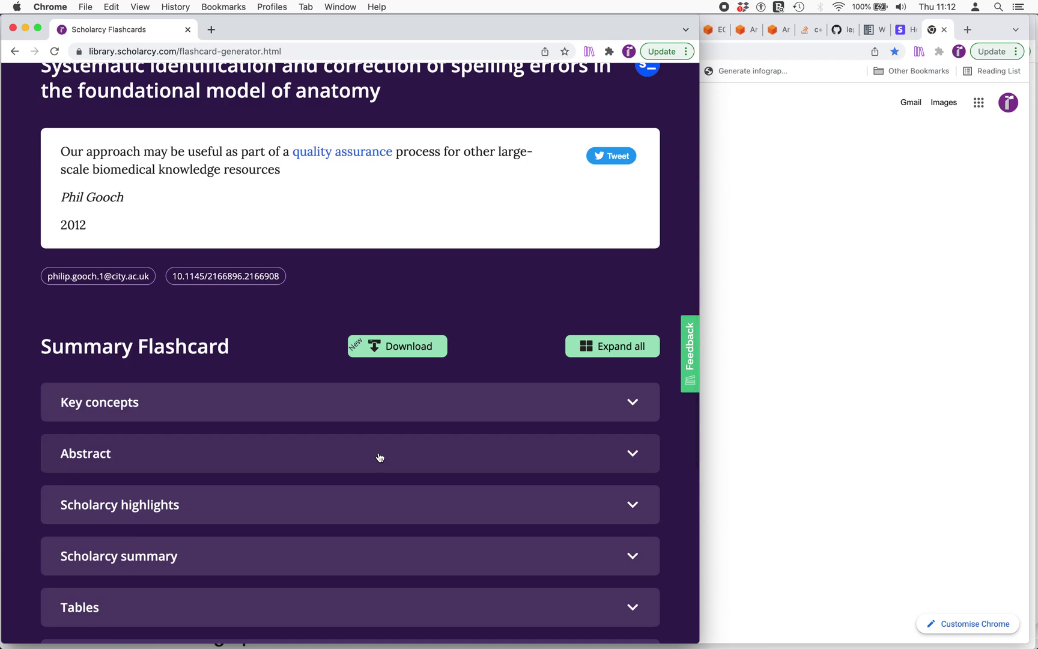
scroll(380, 456, "down", 3)
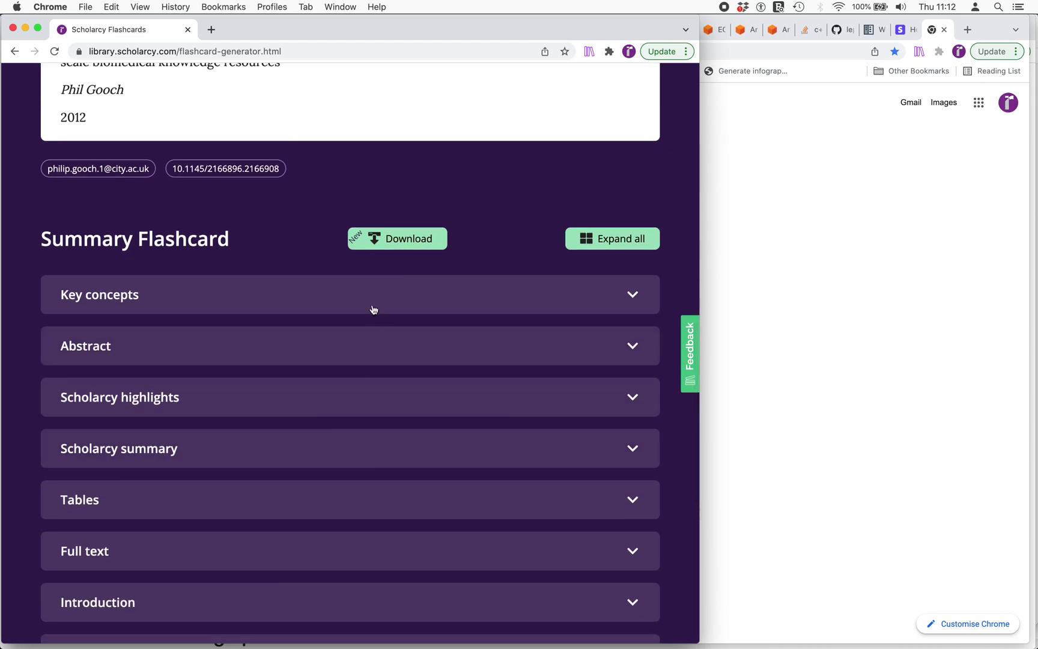
scroll(308, 407, "down", 2)
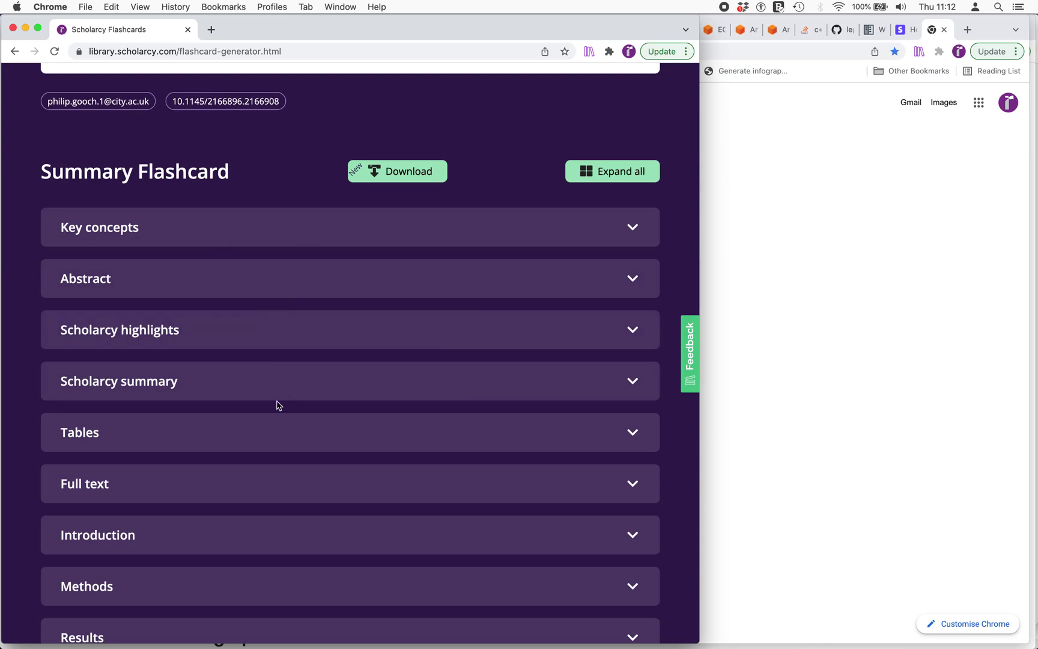
scroll(276, 405, "down", 5)
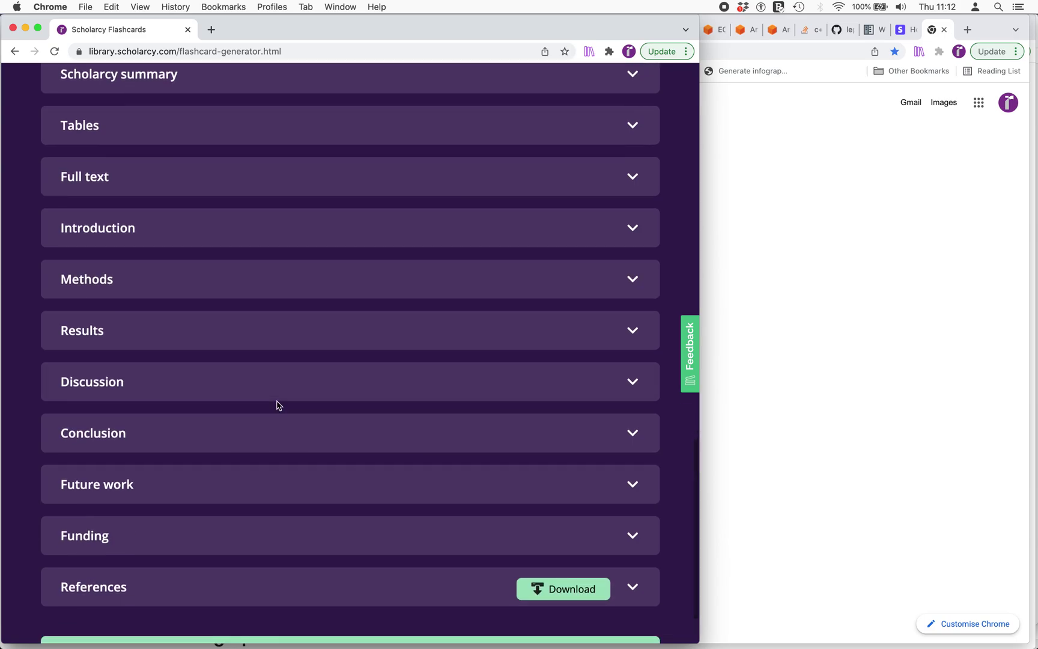
left_click(249, 469)
scroll(243, 488, "down", 3)
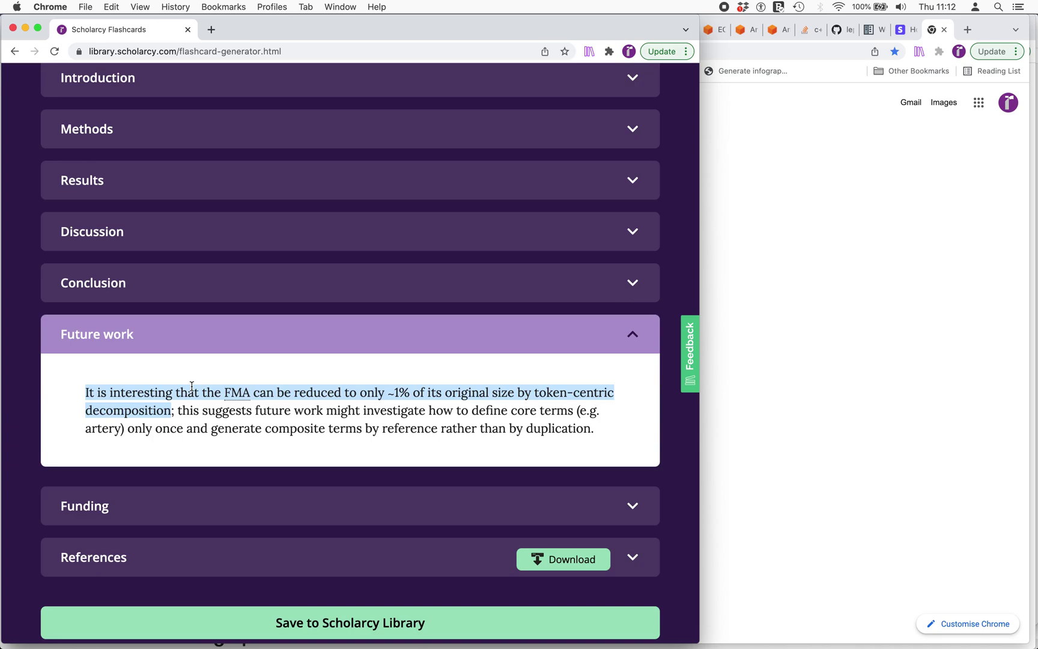
scroll(220, 359, "up", 1)
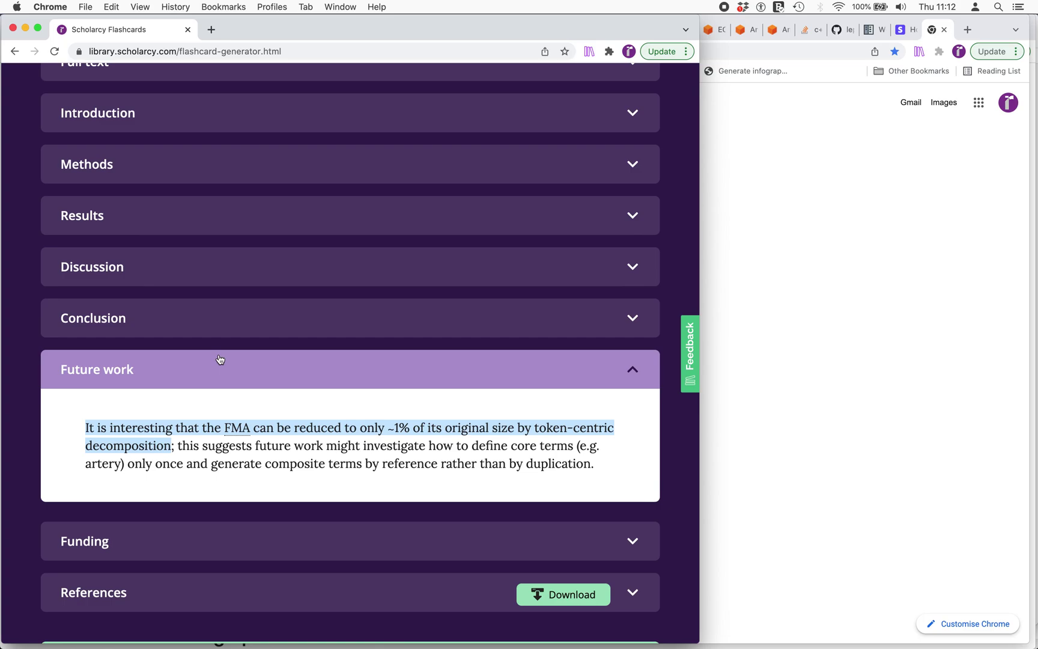
left_click(219, 359)
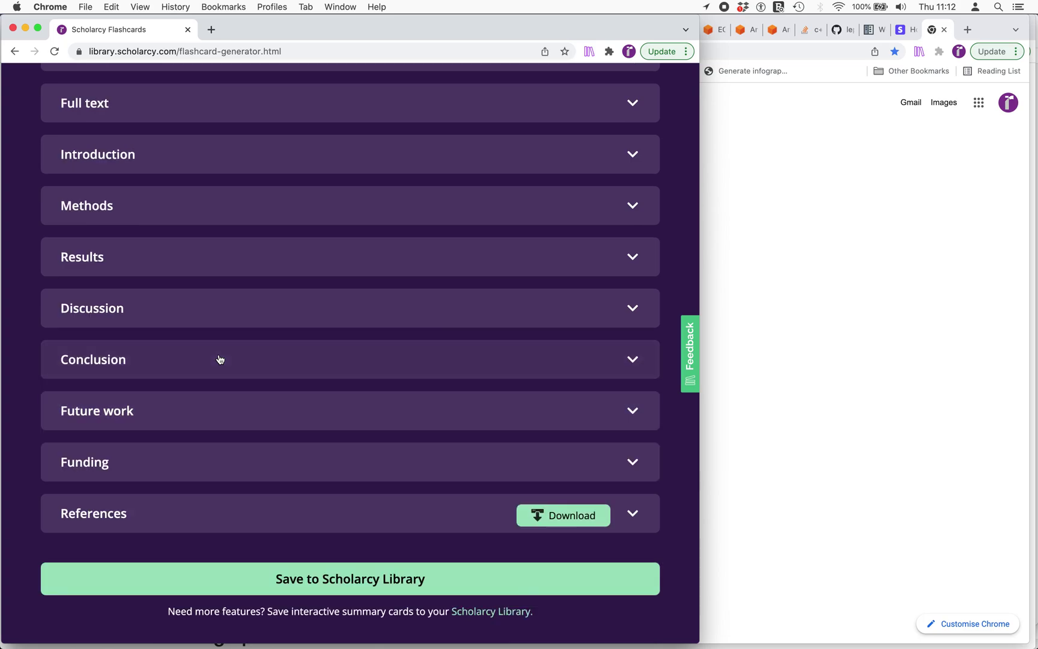
scroll(220, 358, "up", 10)
scroll(219, 358, "up", 2)
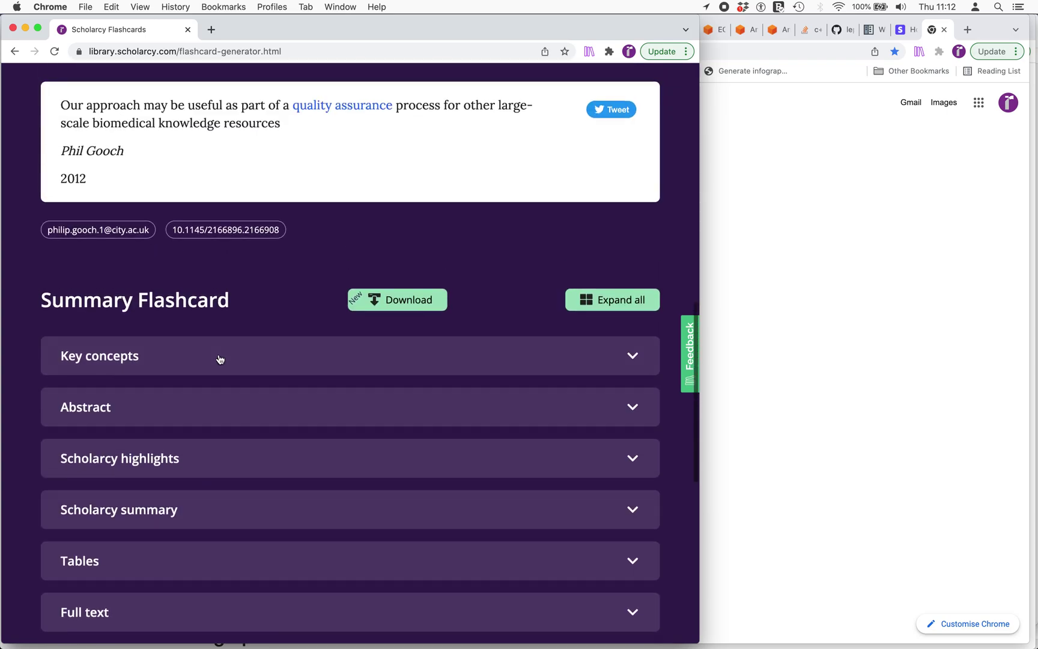
scroll(220, 360, "up", 10)
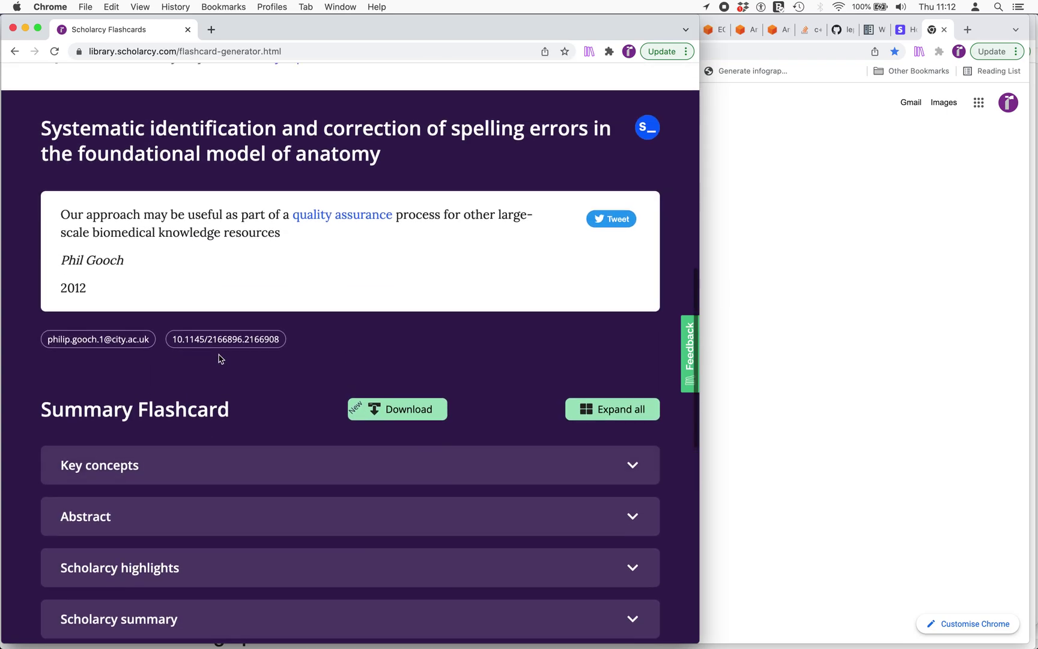
scroll(218, 359, "up", 2)
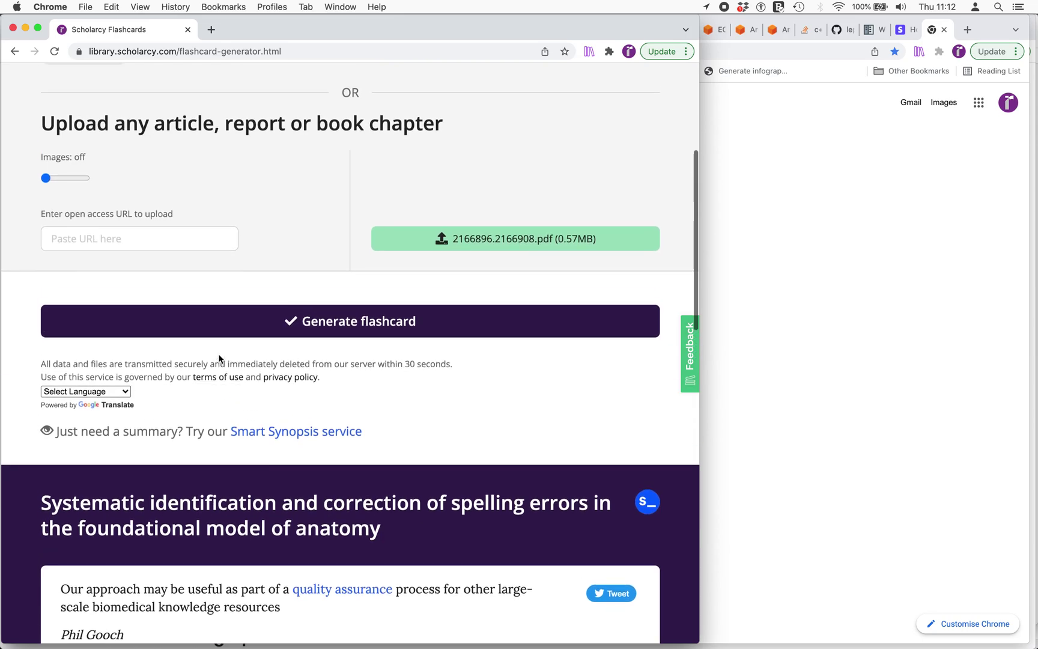
scroll(292, 265, "up", 3)
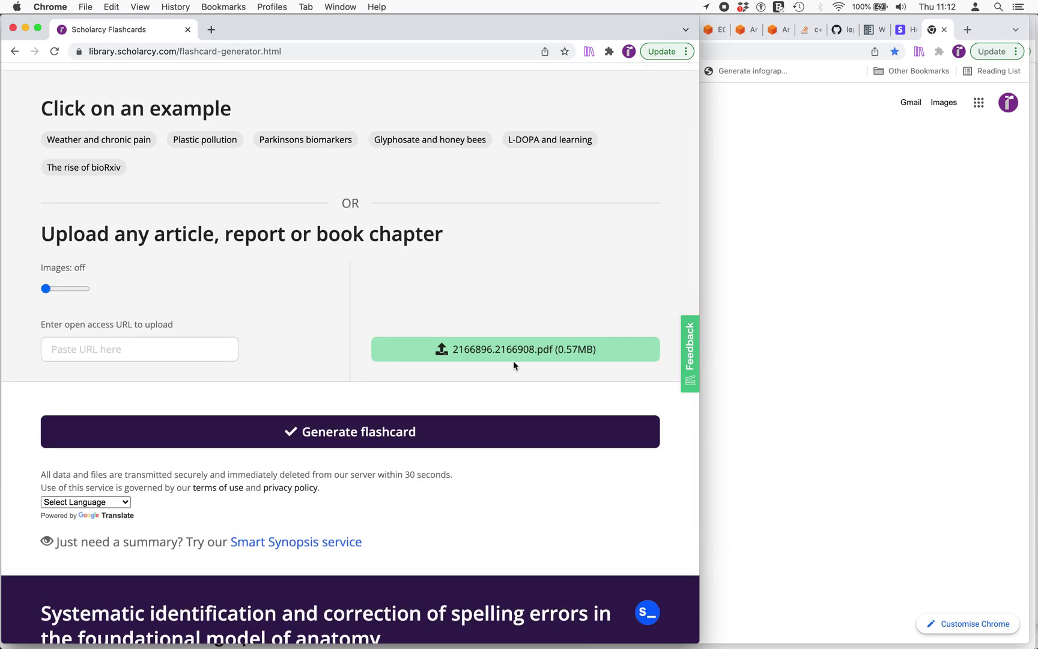
Upload the Gooch lexical-patterns coreference PDF and bring up its Summary Flashcard.
left_click(389, 345)
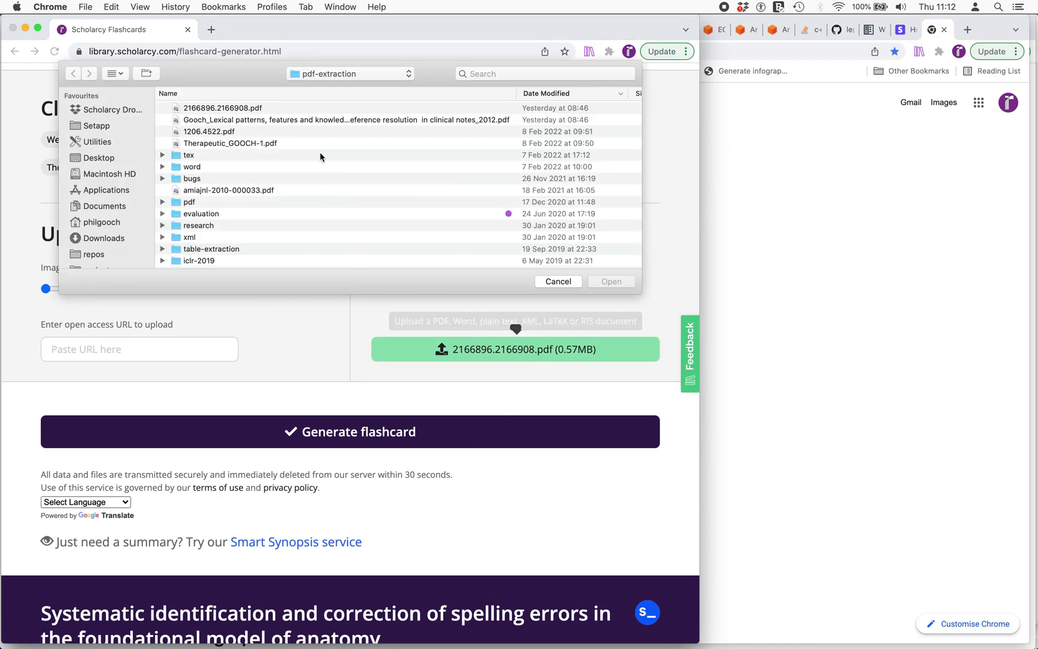
double_click(284, 122)
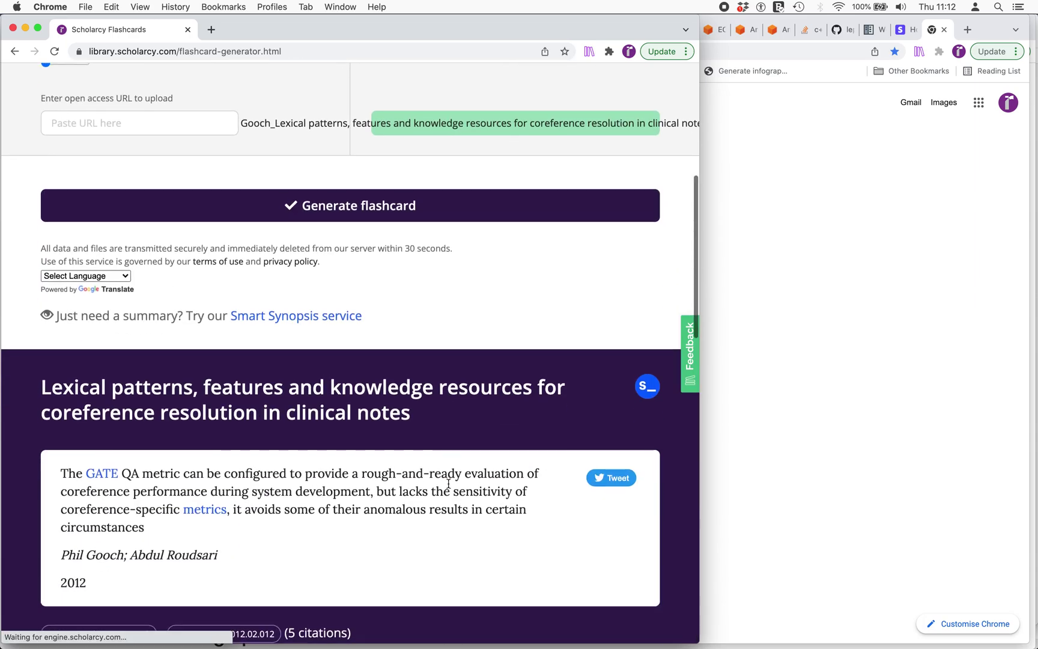
scroll(447, 489, "down", 6)
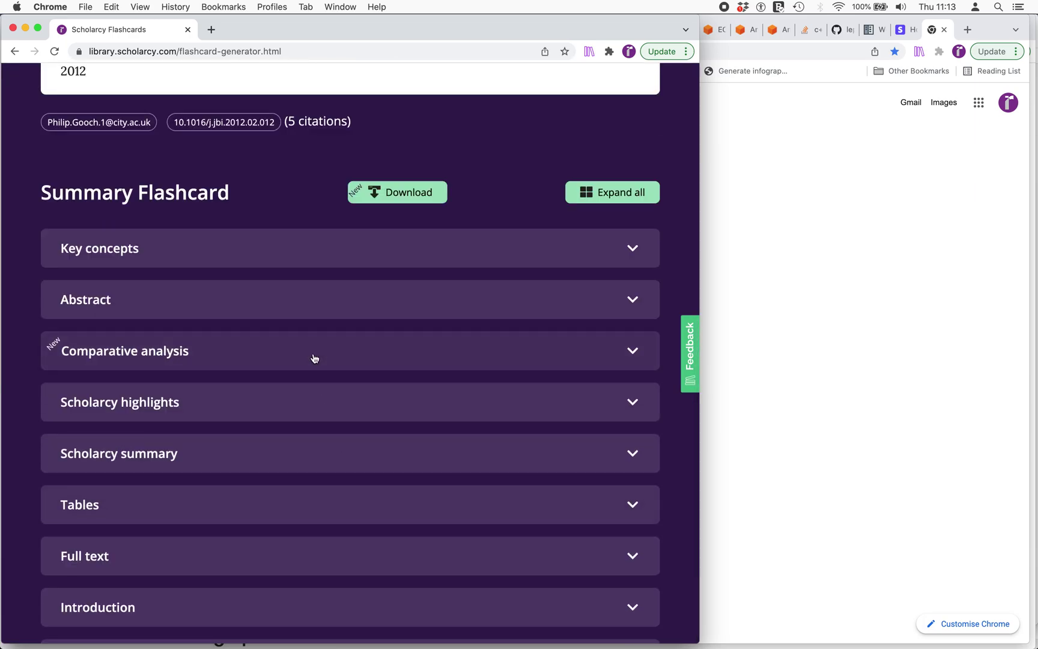
Expand the coreference paper's Comparative analysis and start reading the Methods and prior work entries.
left_click(314, 359)
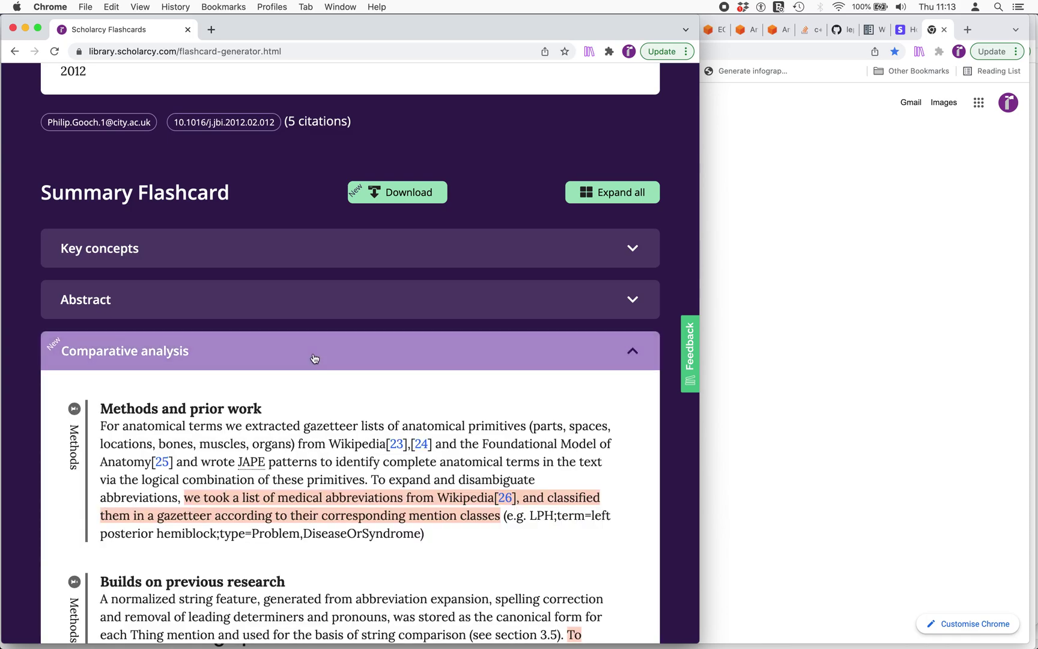
scroll(324, 384, "down", 3)
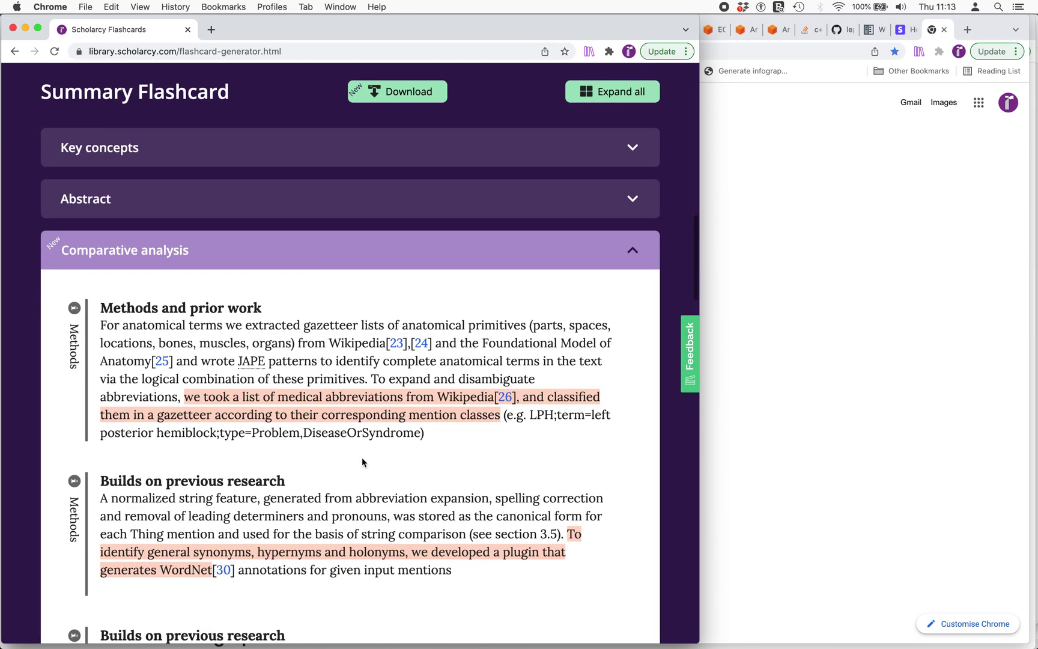
scroll(391, 493, "up", 5)
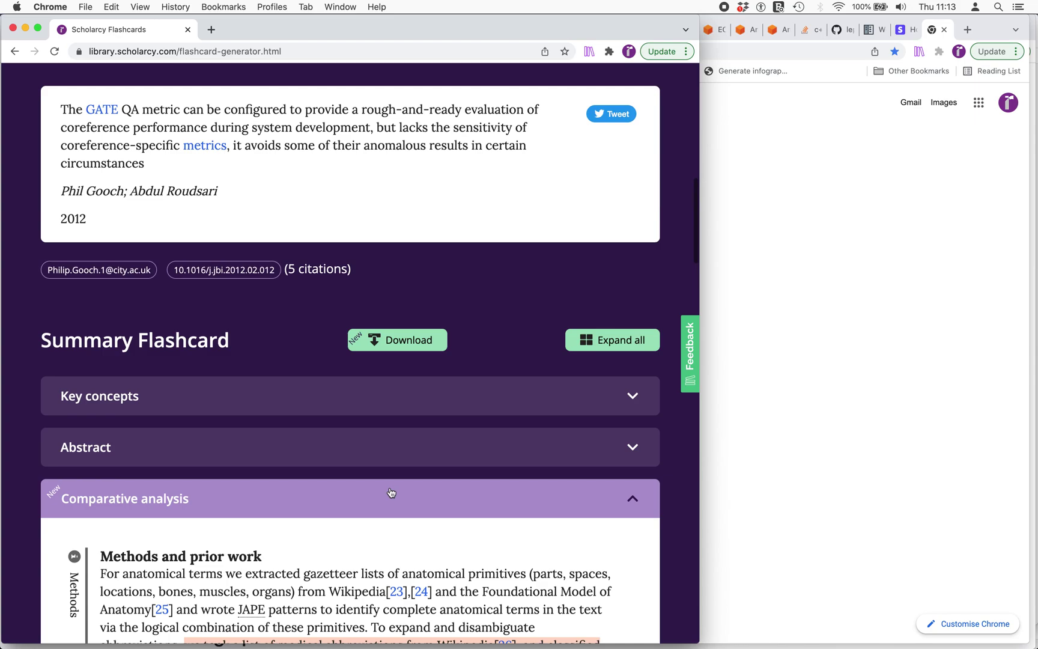
scroll(390, 493, "up", 3)
scroll(391, 498, "down", 4)
scroll(383, 521, "down", 3)
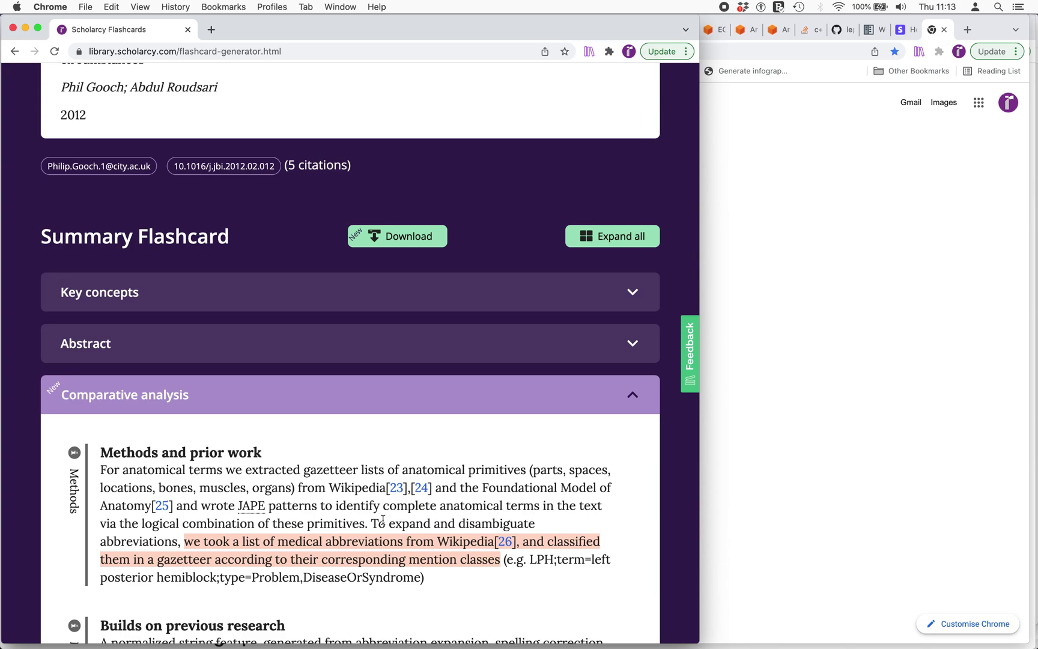
scroll(383, 520, "down", 6)
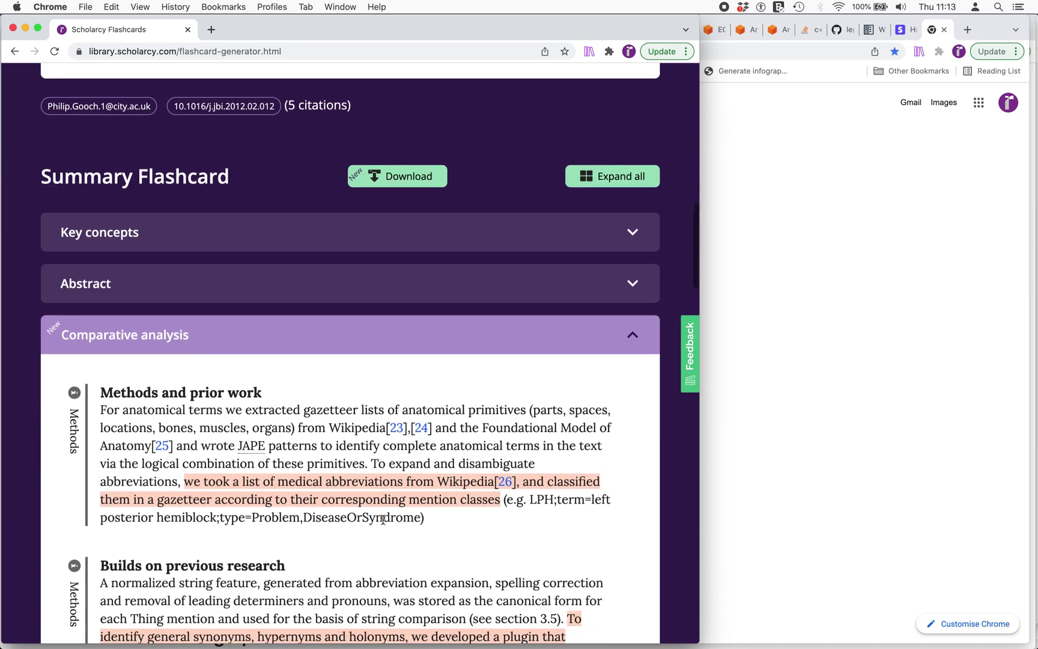
scroll(382, 556, "down", 13)
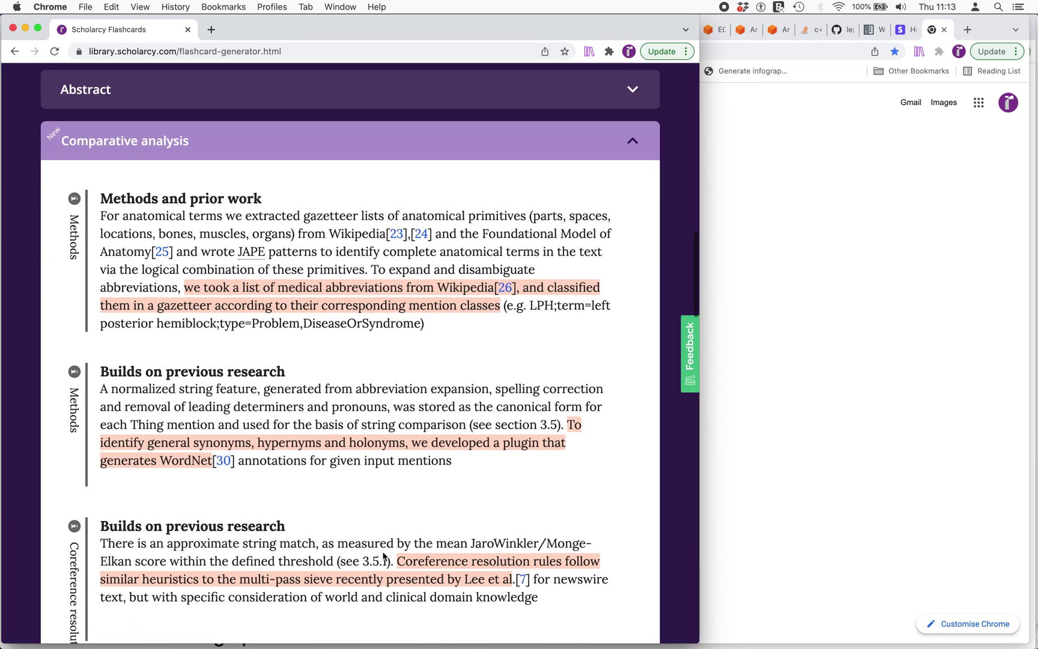
scroll(382, 556, "down", 3)
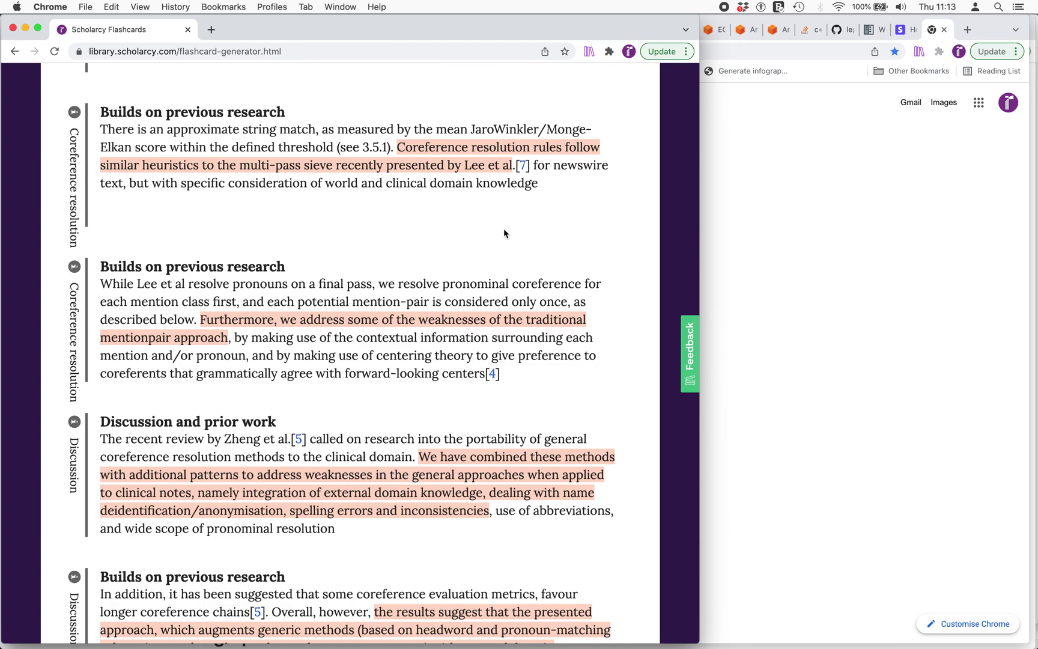
Read the remaining Builds on previous research entries, then scroll back to the section header.
mouse_move(522, 170)
mouse_move(493, 376)
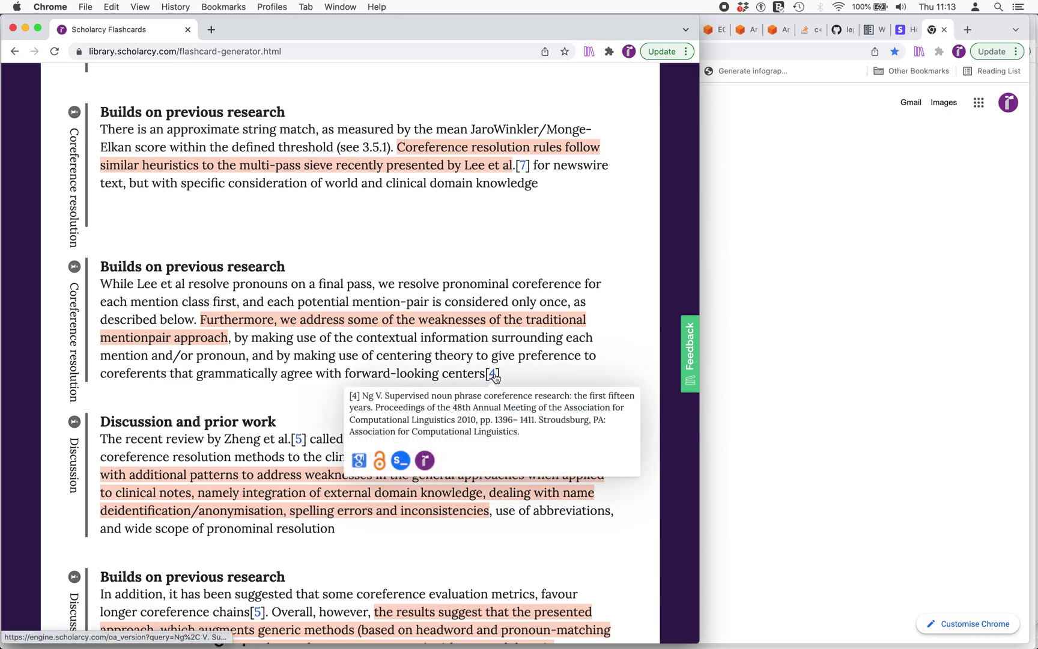
scroll(182, 397, "down", 4)
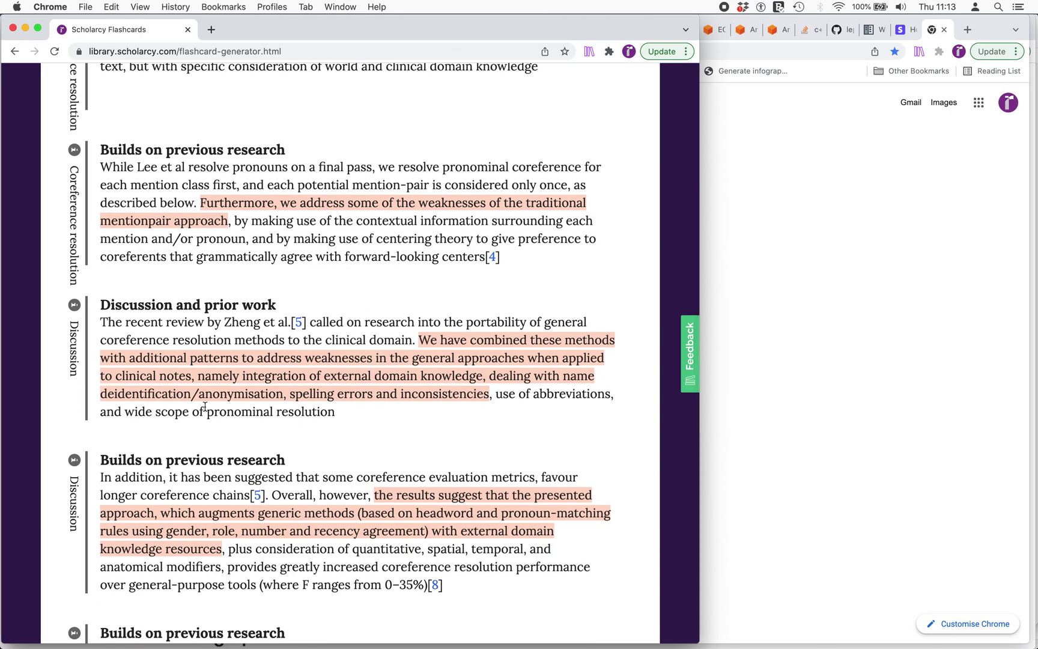
mouse_move(296, 330)
scroll(398, 297, "down", 4)
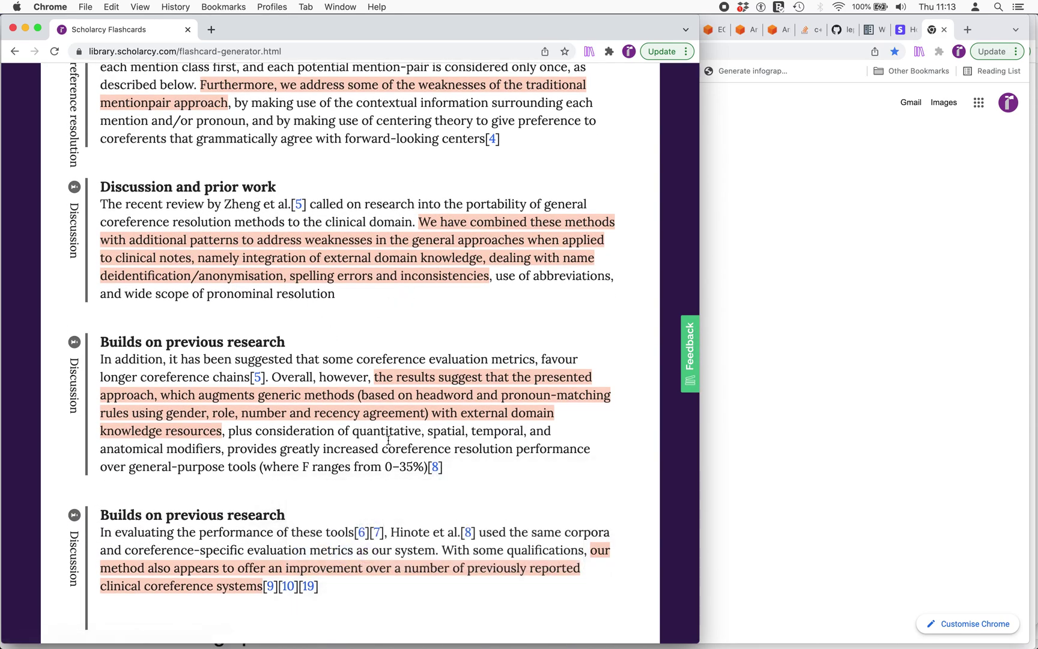
scroll(388, 444, "down", 7)
scroll(387, 510, "up", 3)
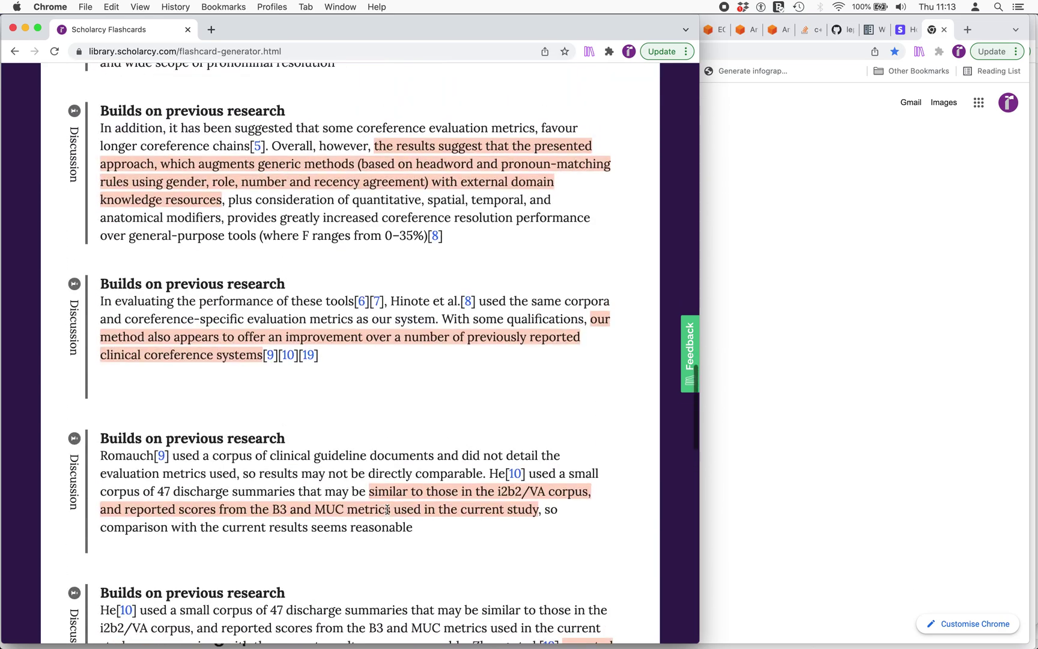
scroll(388, 512, "down", 5)
mouse_move(309, 211)
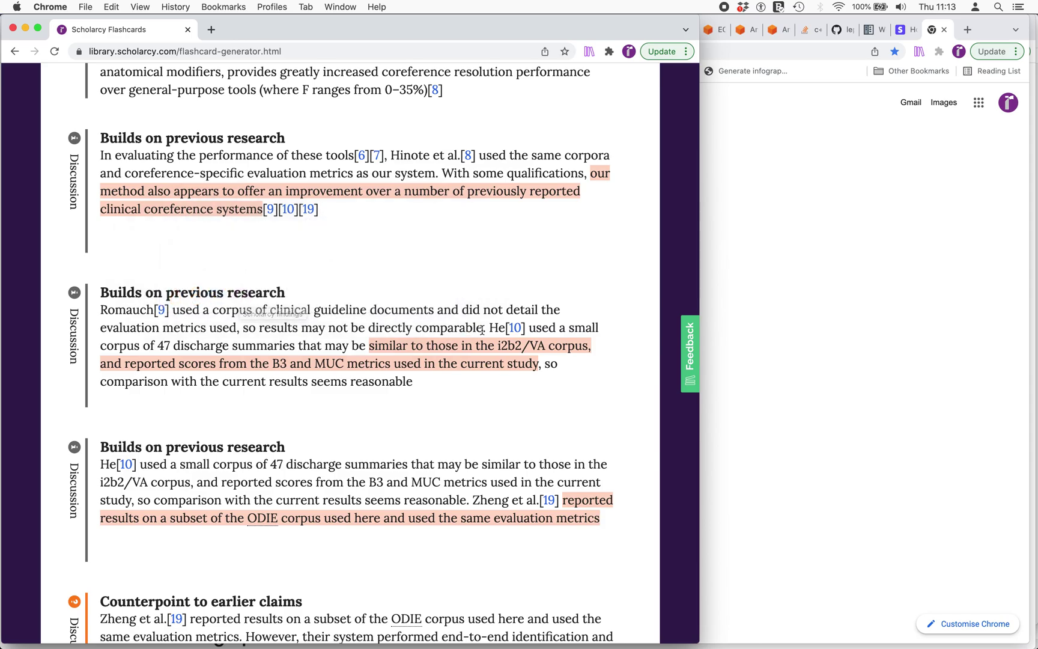
scroll(482, 334, "up", 15)
scroll(482, 334, "up", 5)
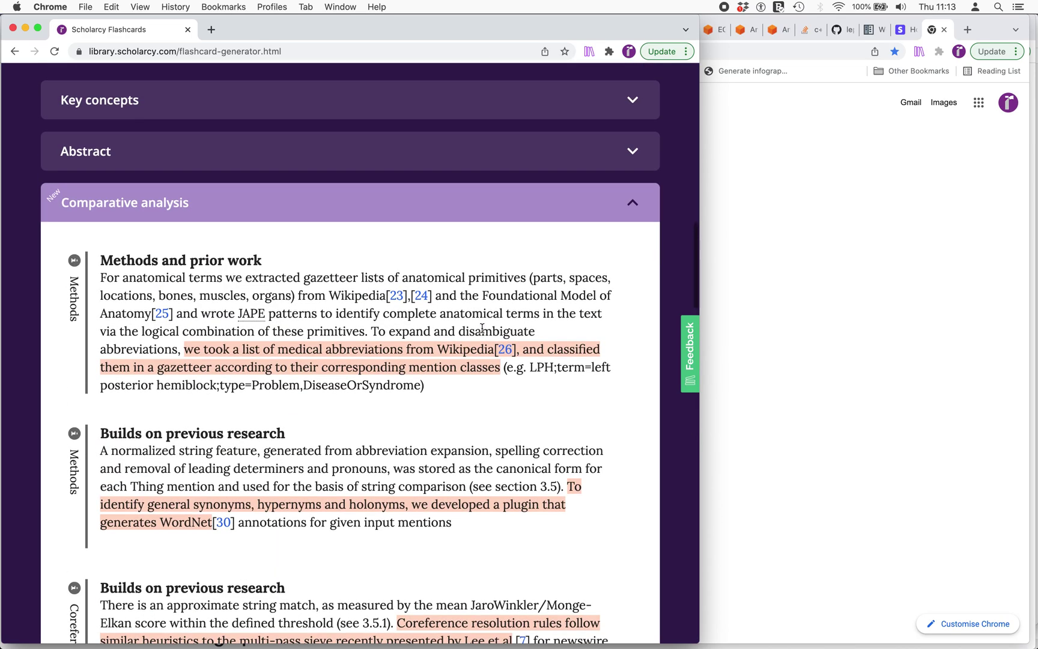
Collapse the coreference paper's Comparative analysis section.
left_click(487, 198)
scroll(426, 373, "down", 5)
scroll(420, 384, "down", 4)
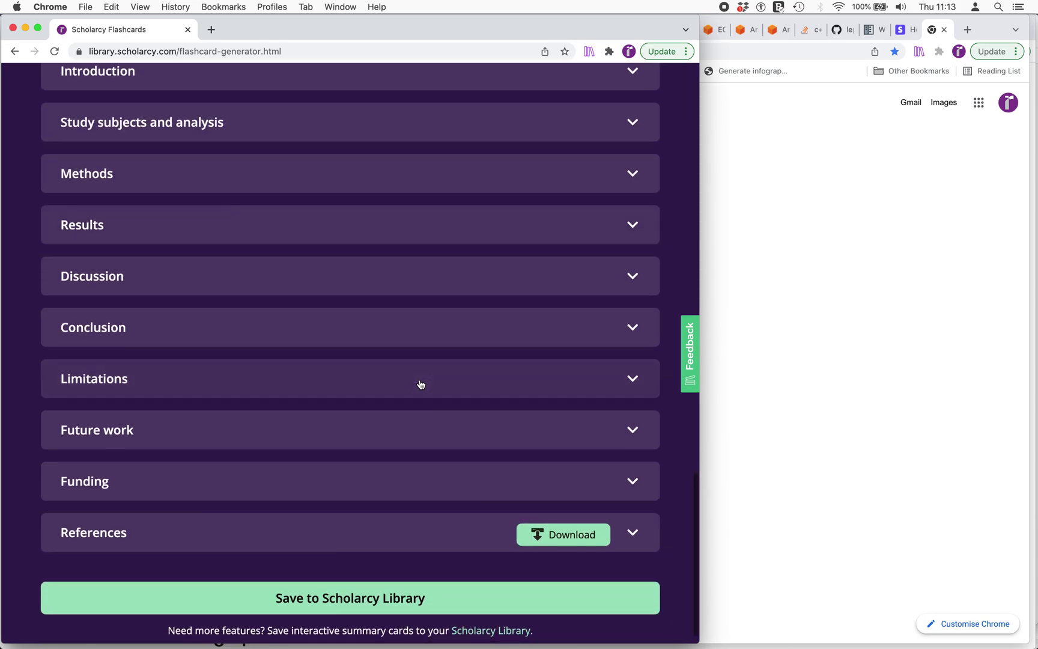
Expand Limitations and read about pre-annotated mentions and pronoun disambiguation issues.
left_click(291, 389)
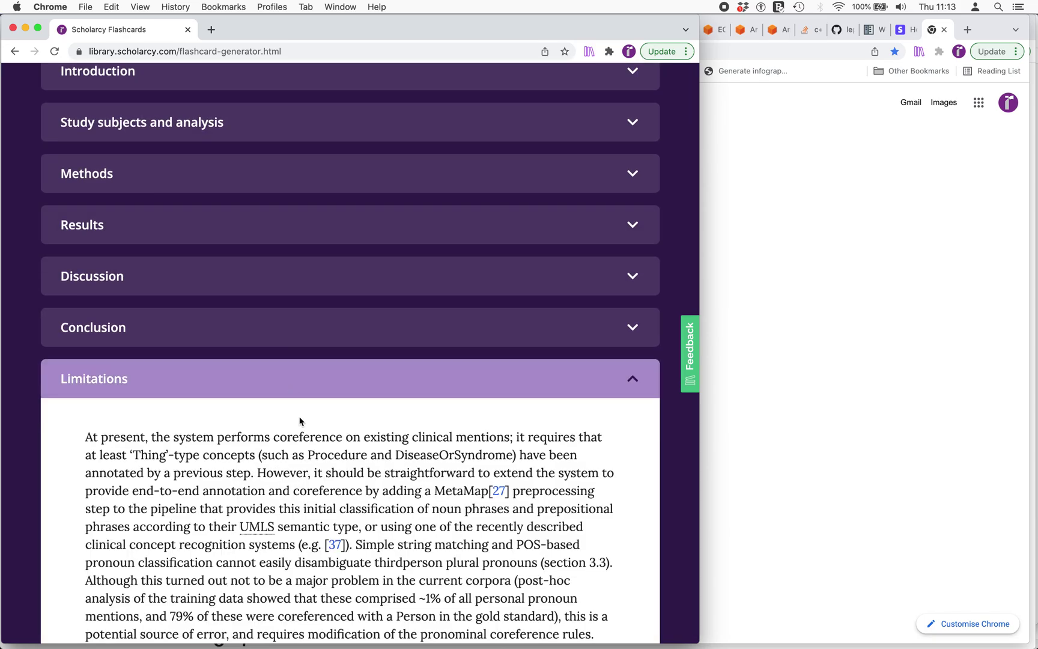
scroll(299, 418, "down", 2)
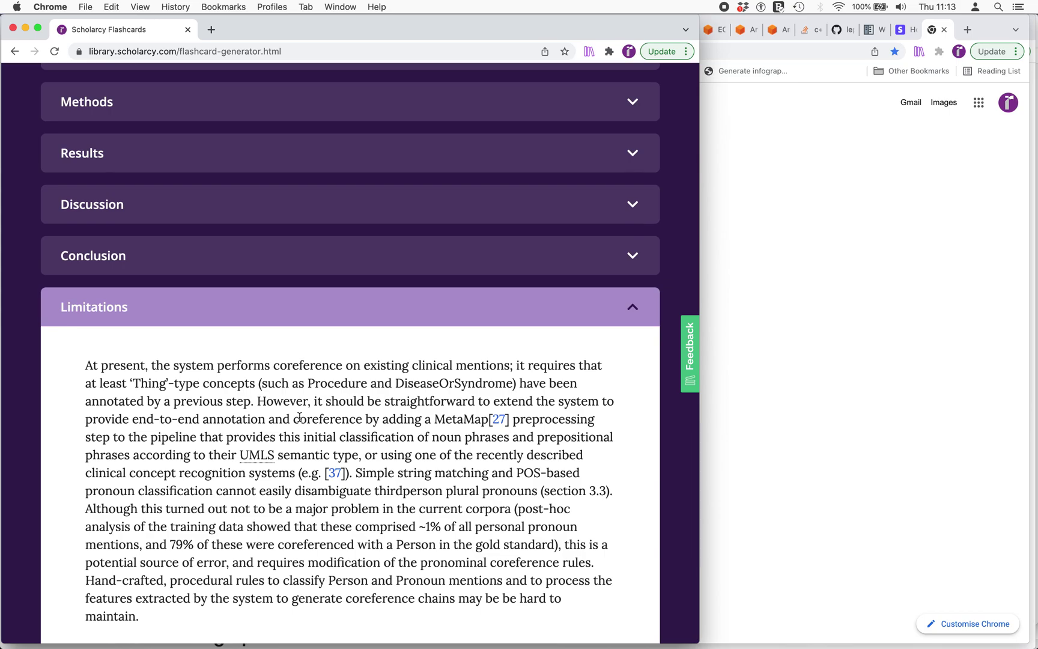
scroll(299, 418, "down", 2)
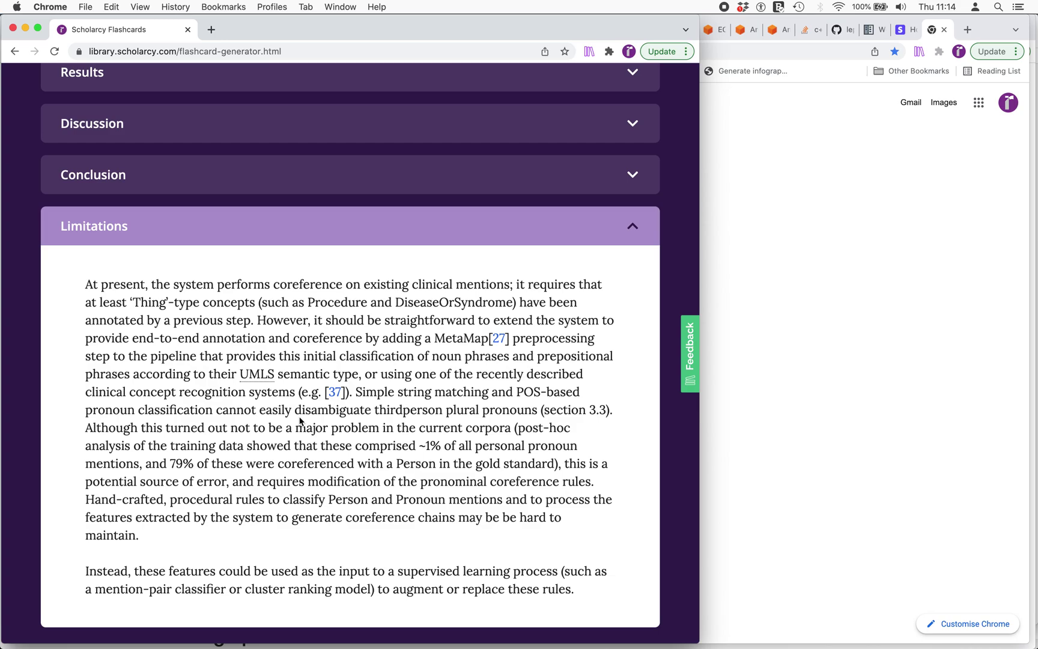
Swap Limitations for Future work, read its full text, then collapse it and scroll up.
left_click(336, 230)
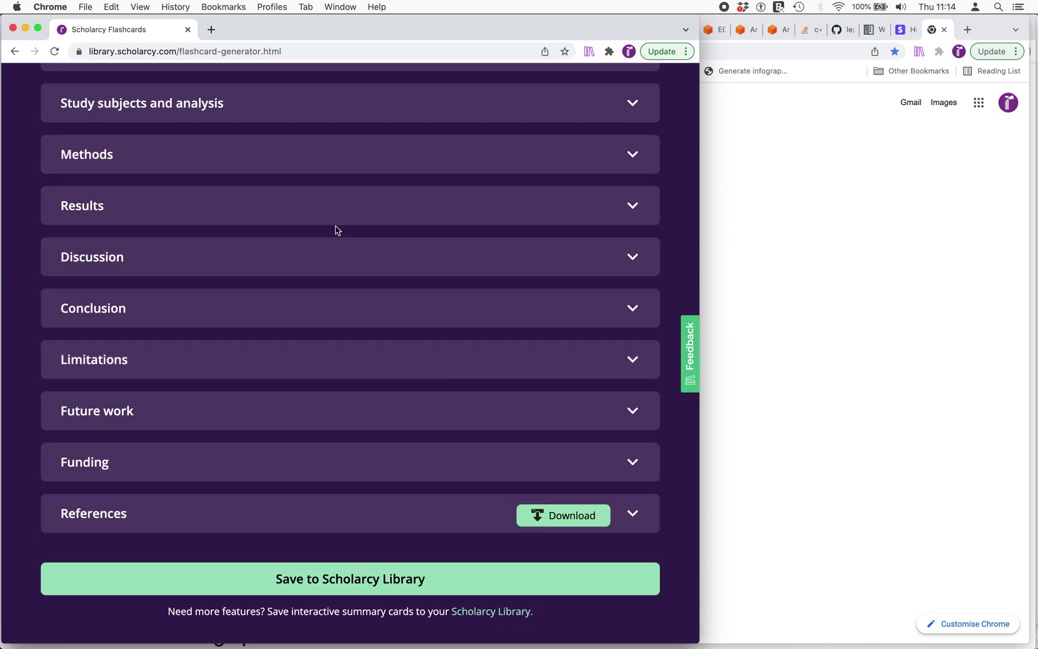
left_click(217, 415)
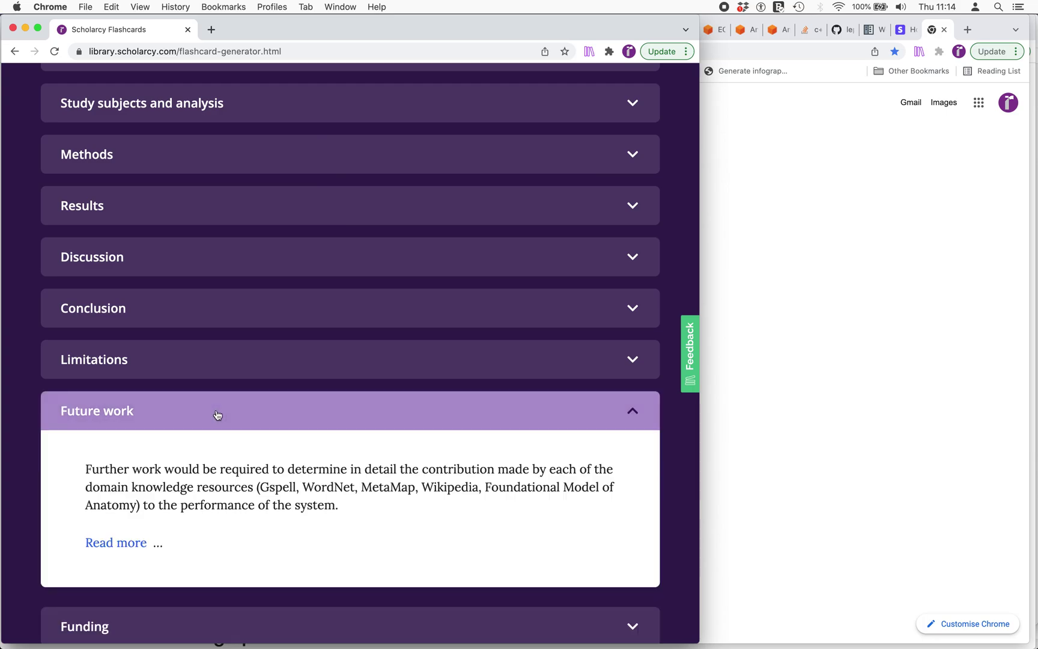
left_click(116, 543)
scroll(308, 453, "down", 3)
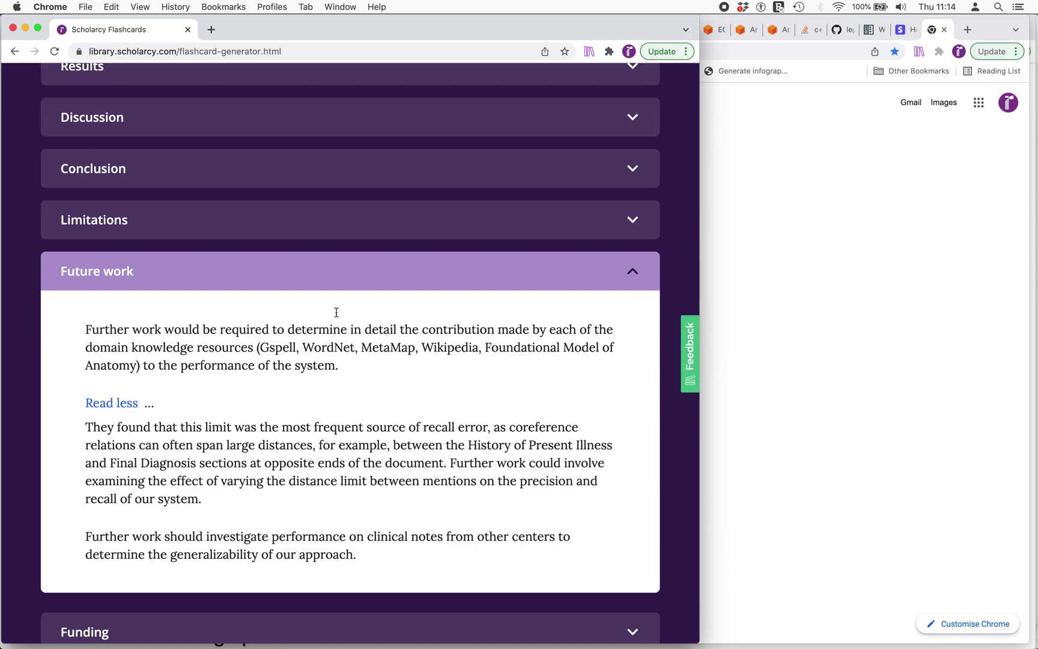
left_click(318, 276)
scroll(319, 277, "up", 3)
scroll(318, 276, "up", 15)
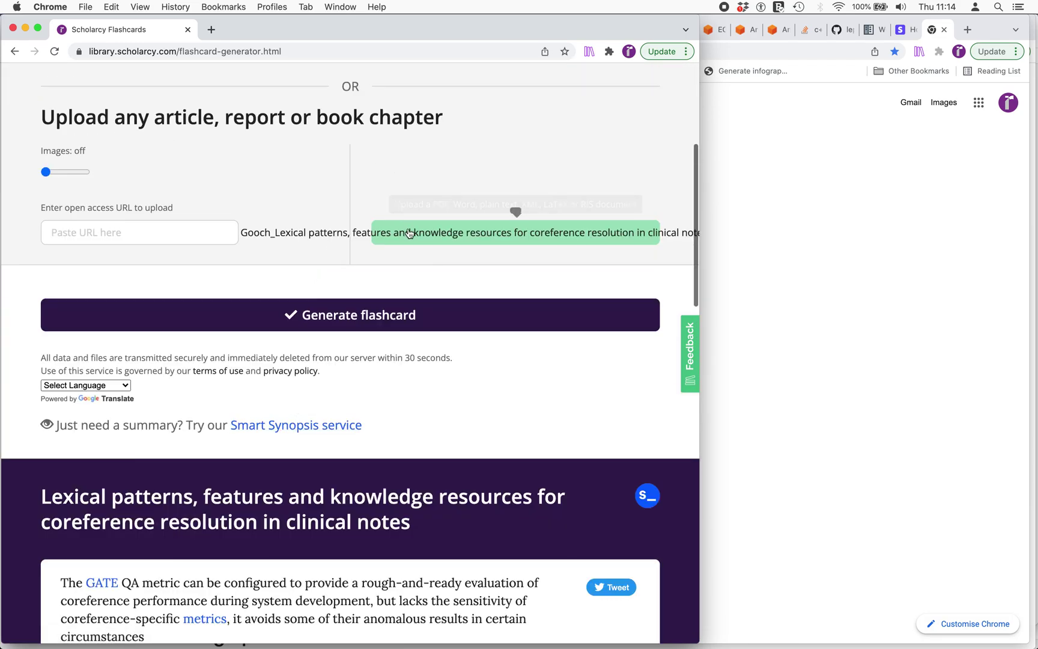
Upload 1206.4522.pdf and scroll to the BADREX paper's new flashcard.
left_click(409, 231)
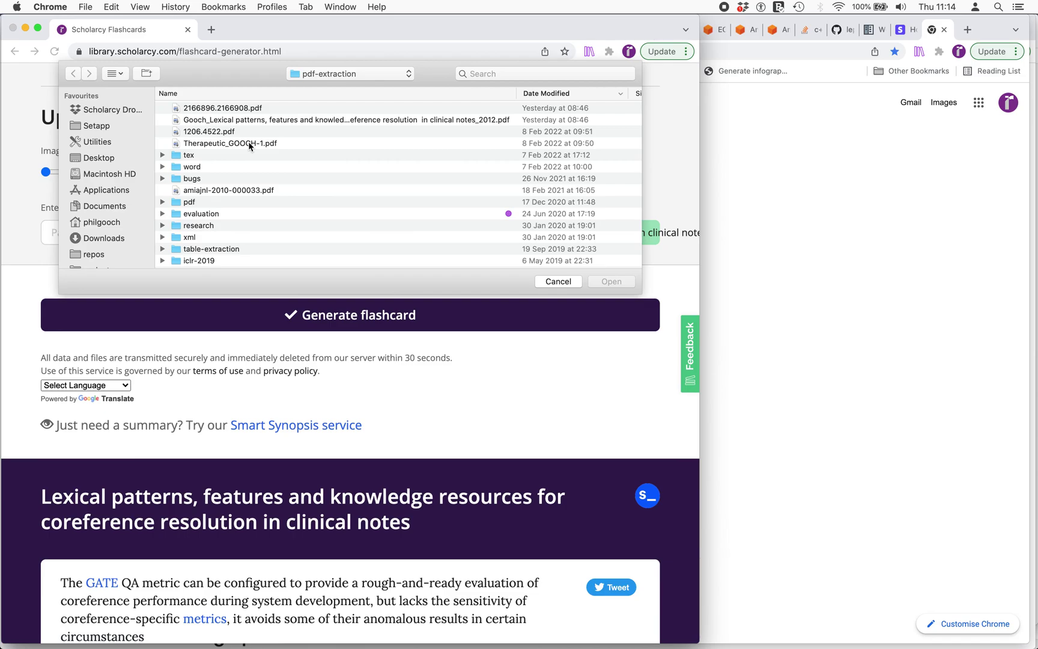
double_click(208, 131)
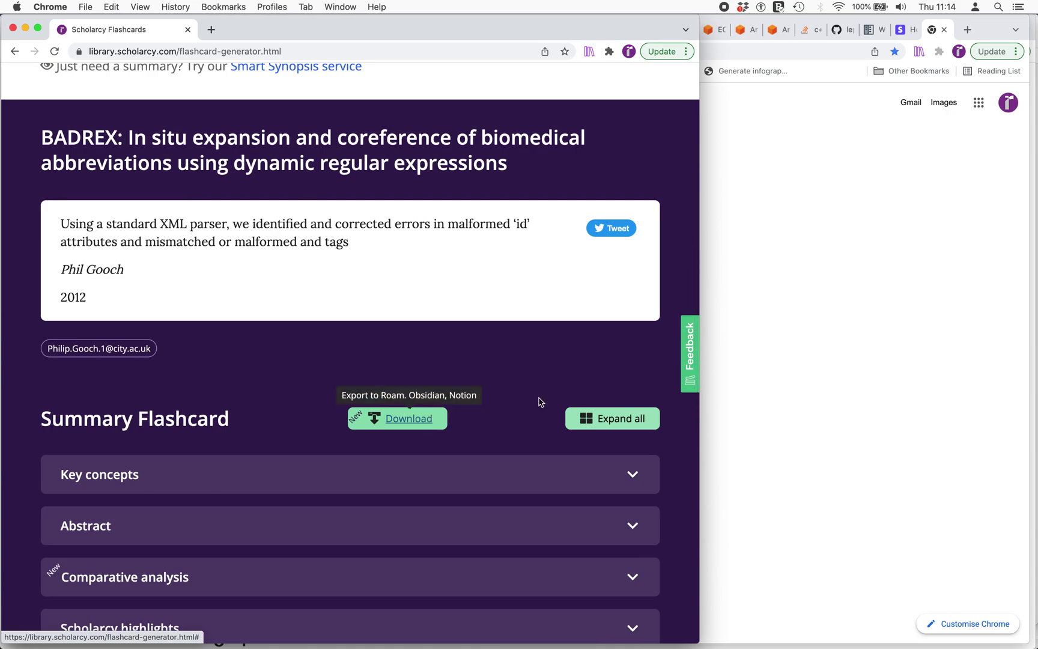
scroll(534, 398, "down", 5)
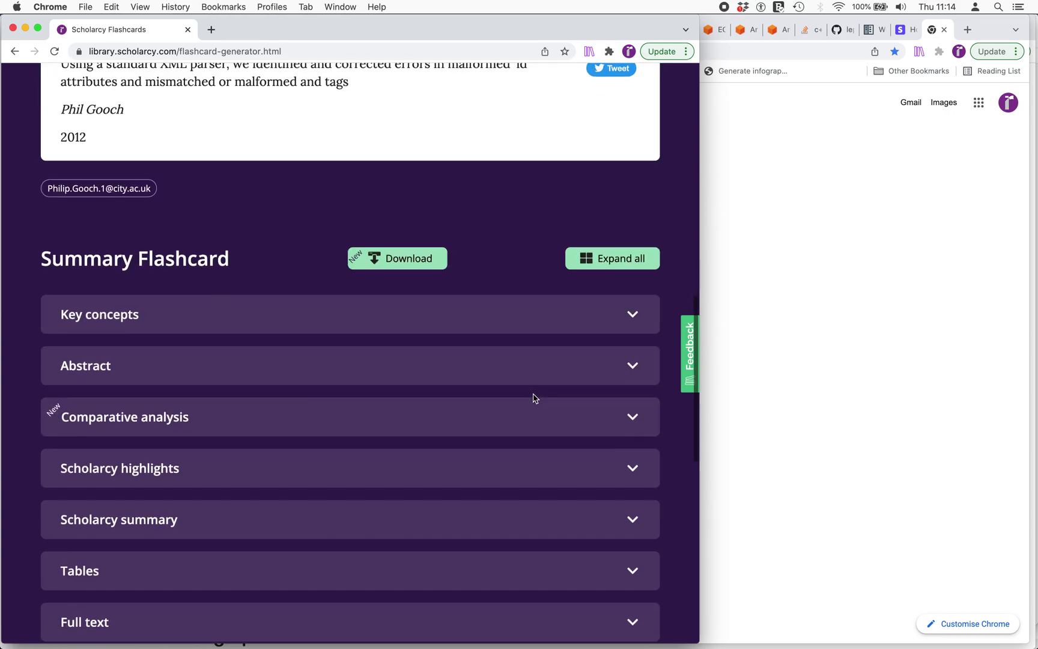
Expand the BADREX Comparative analysis and preview the Xu et al 2009 MBA reference.
left_click(335, 421)
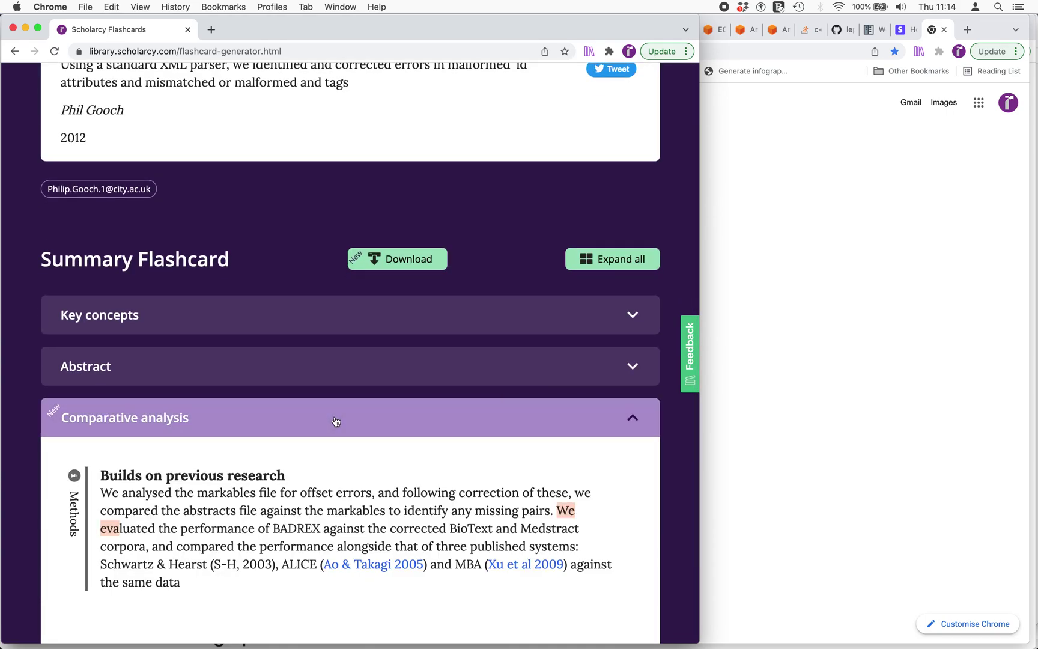
scroll(282, 422, "down", 4)
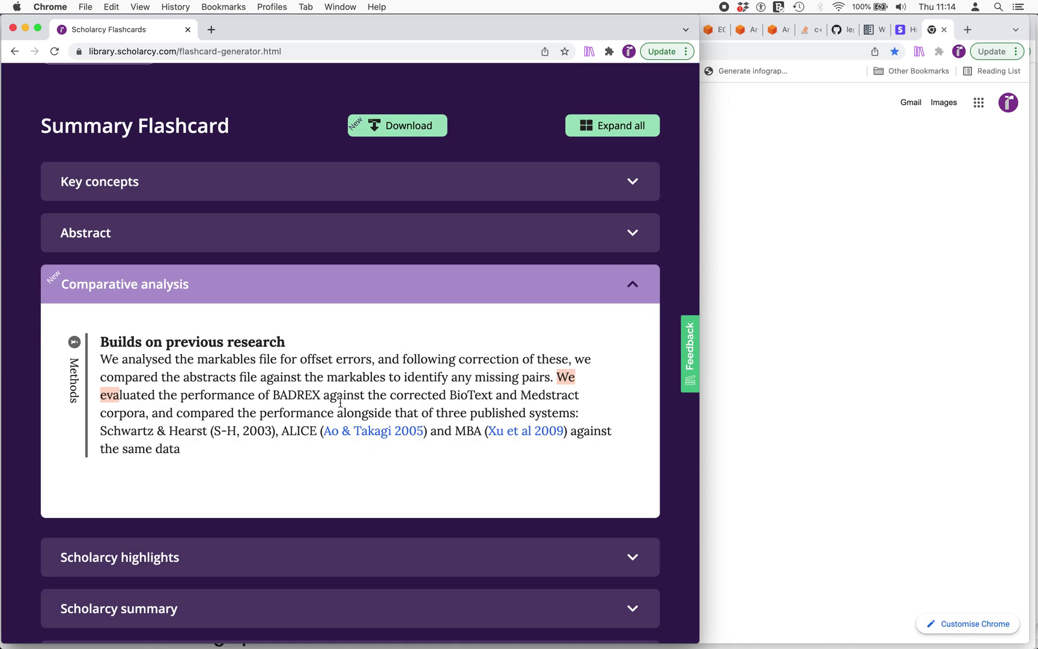
mouse_move(377, 433)
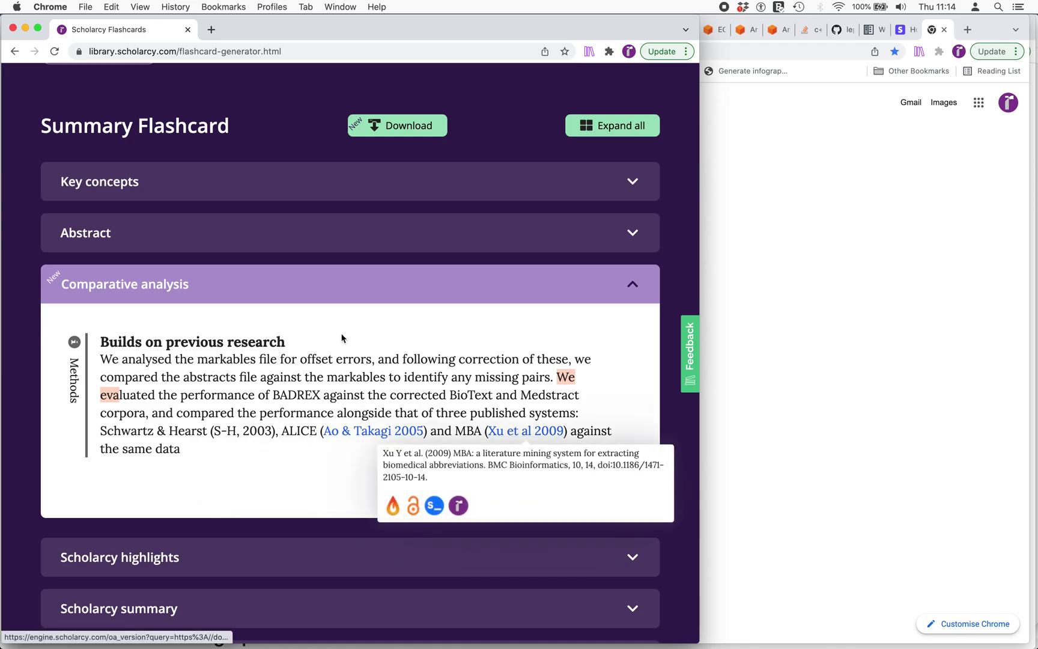
Collapse the Comparative analysis section of the BADREX paper's flashcard.
left_click(327, 294)
scroll(245, 485, "down", 3)
scroll(243, 484, "down", 4)
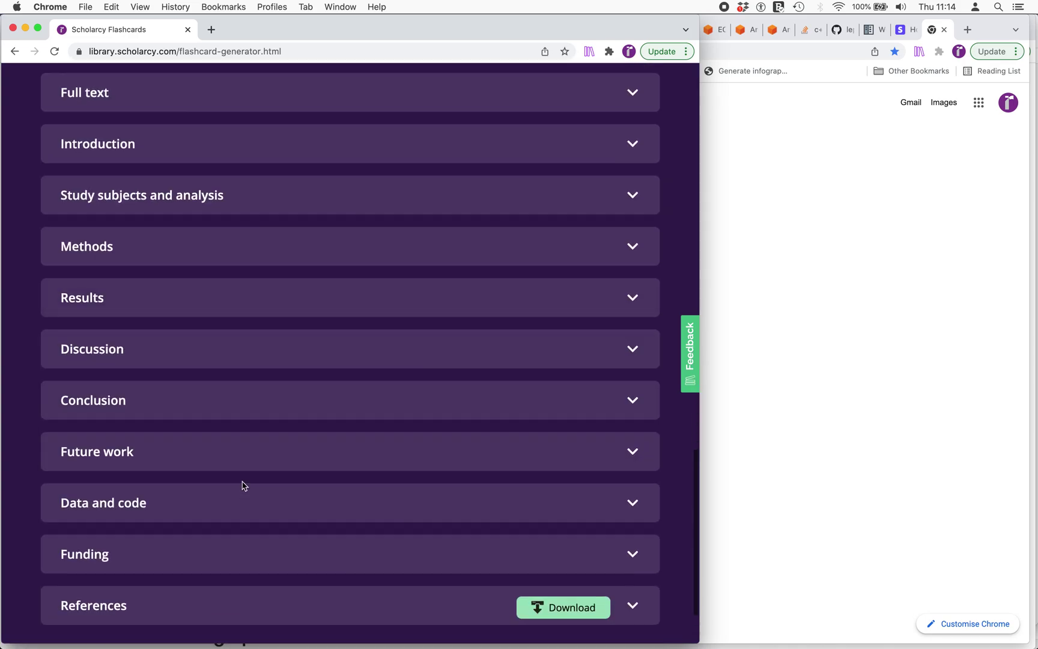
Expand the BADREX Future work section, select its paragraph on standalone plans, and collapse it again.
left_click(226, 446)
scroll(225, 446, "down", 2)
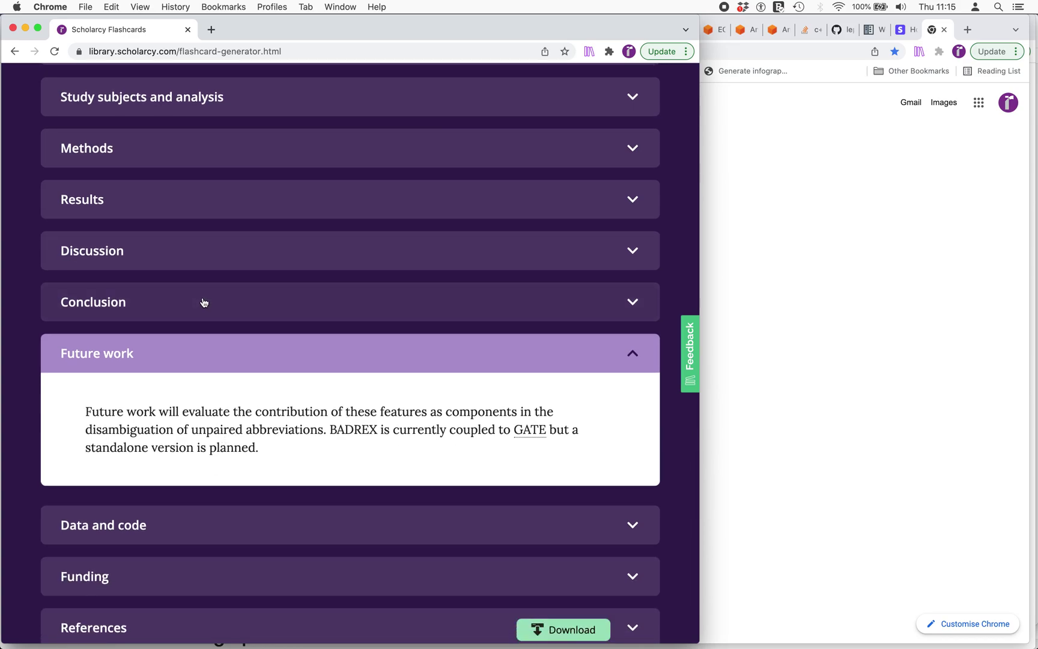
left_click_drag(85, 409, 278, 454)
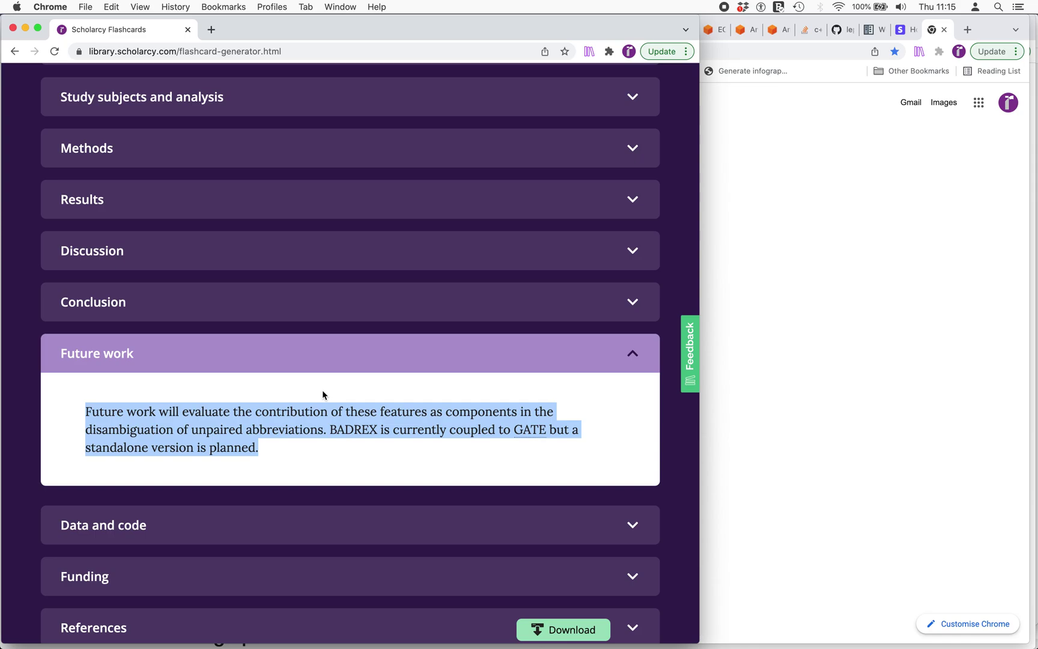
left_click(332, 369)
scroll(333, 370, "up", 7)
Upload amiajnl-2010-000033.pdf and scroll to its new summary flashcard on workflows and care pathways.
scroll(331, 365, "up", 10)
scroll(331, 365, "down", 2)
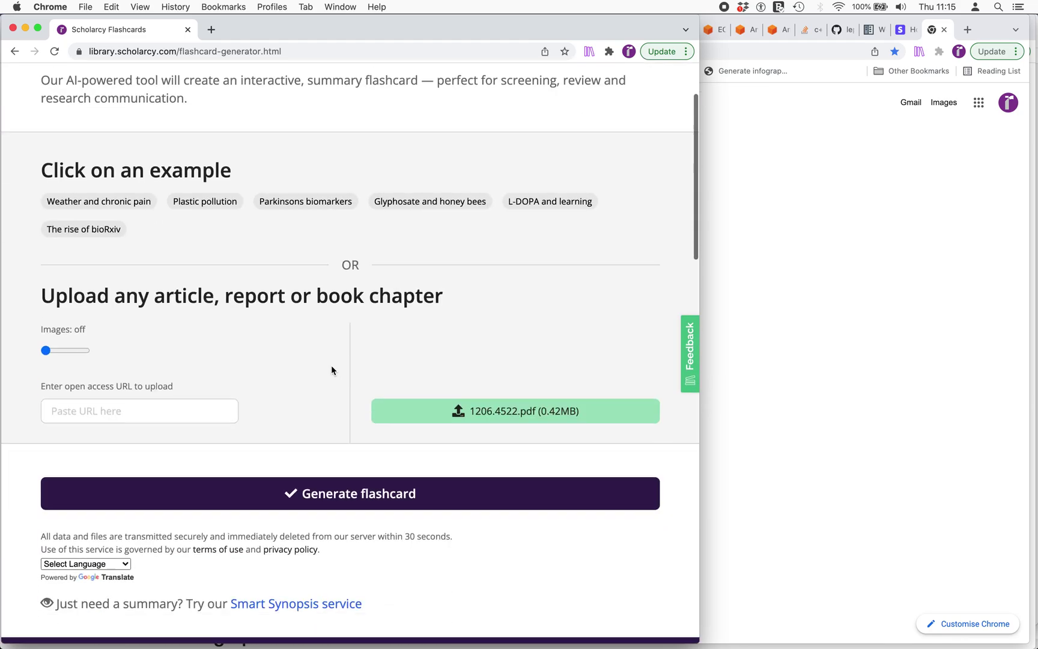
left_click(554, 413)
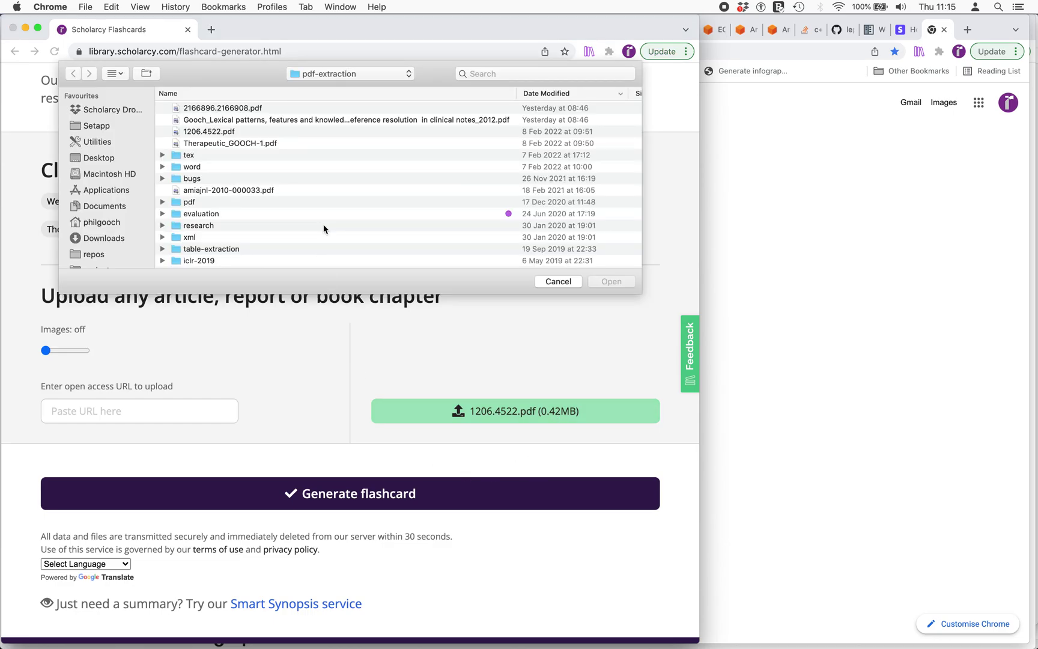
double_click(211, 191)
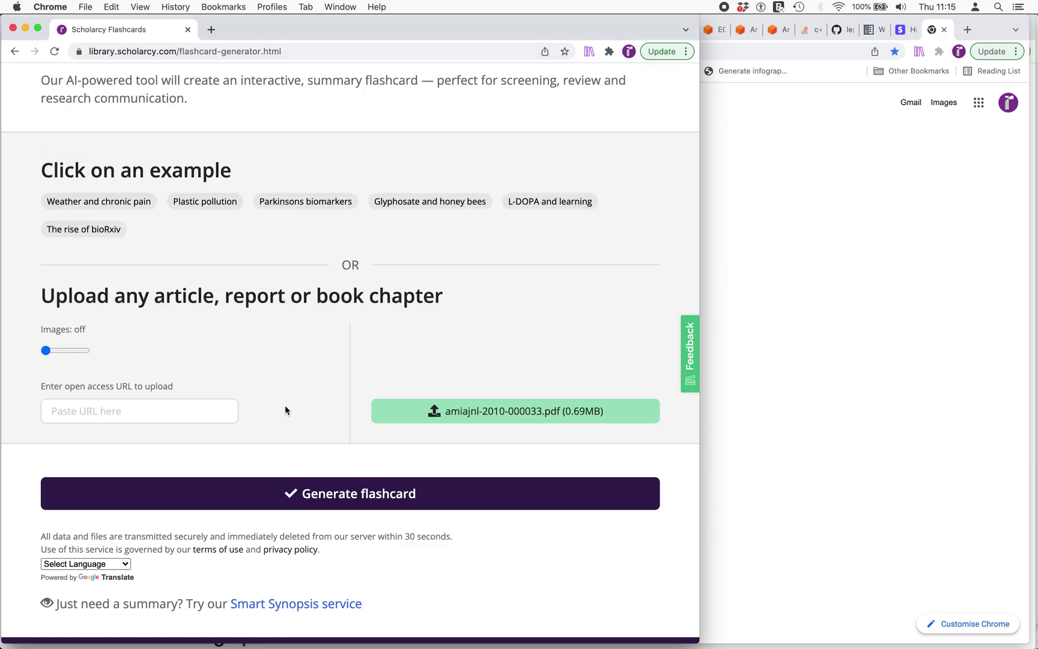
scroll(285, 436, "down", 5)
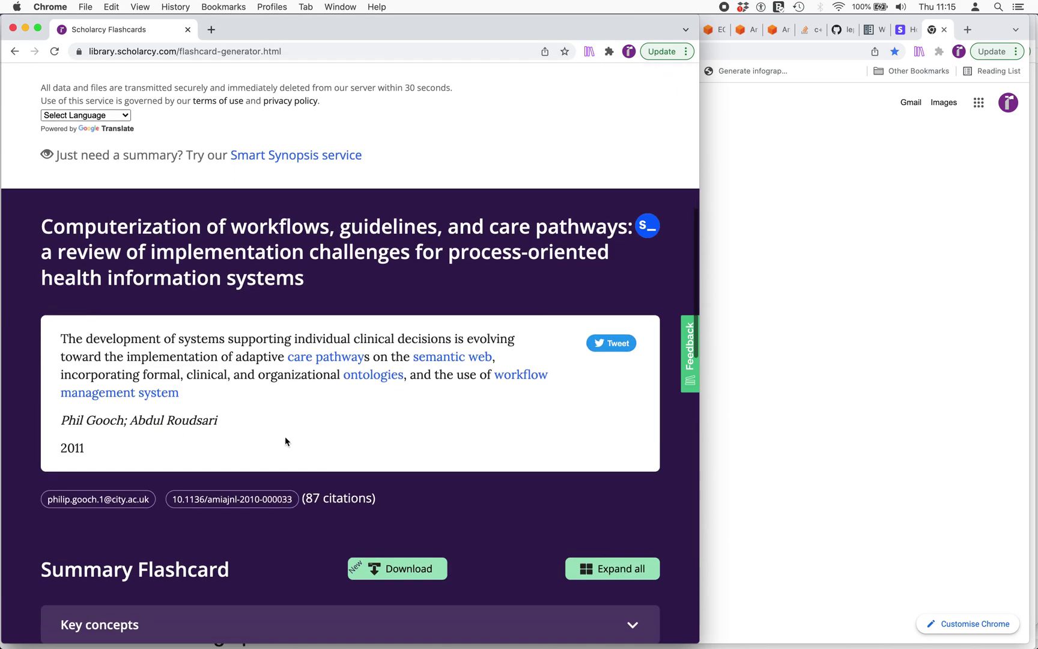
Expand and read the workflows review's Limitations section, then collapse it.
scroll(420, 440, "down", 2)
scroll(419, 440, "down", 10)
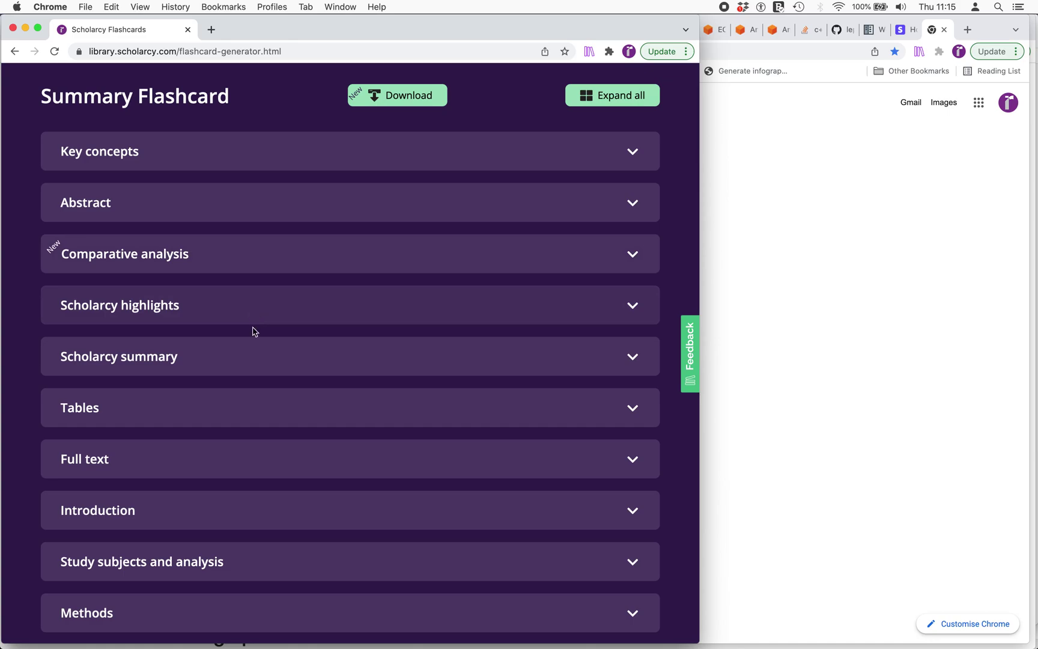
scroll(213, 437, "down", 5)
scroll(214, 437, "down", 7)
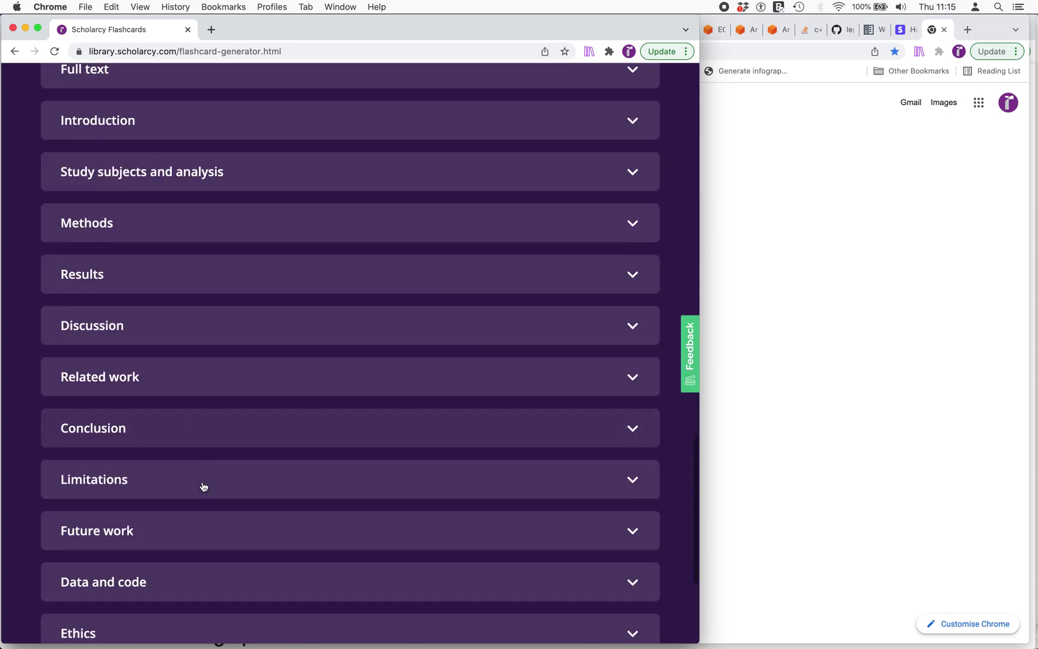
left_click(197, 443)
scroll(198, 439, "down", 4)
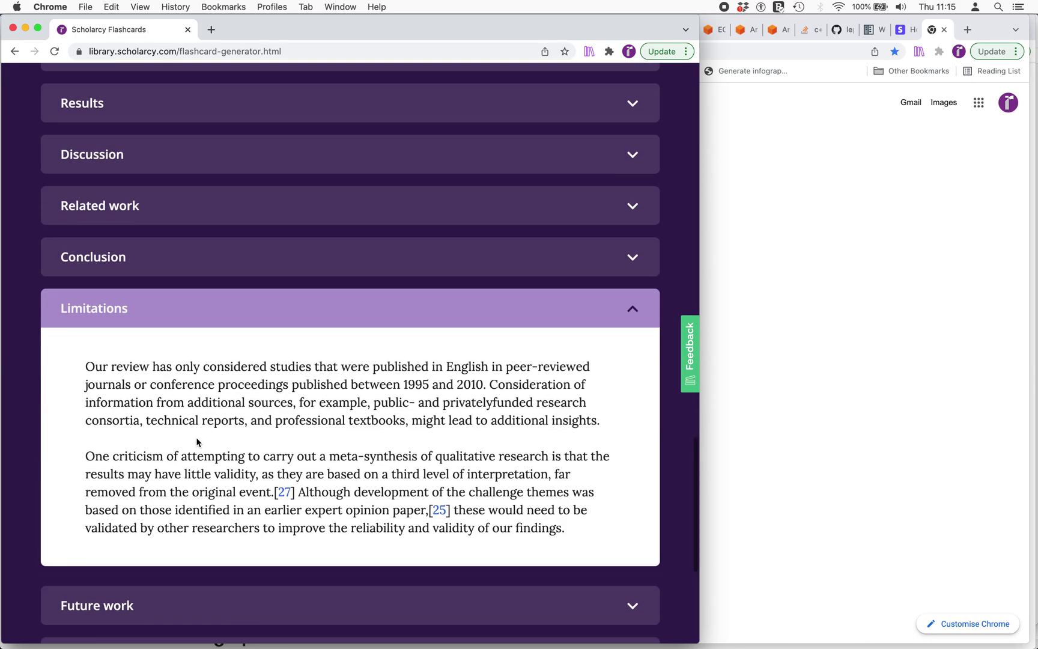
left_click(229, 309)
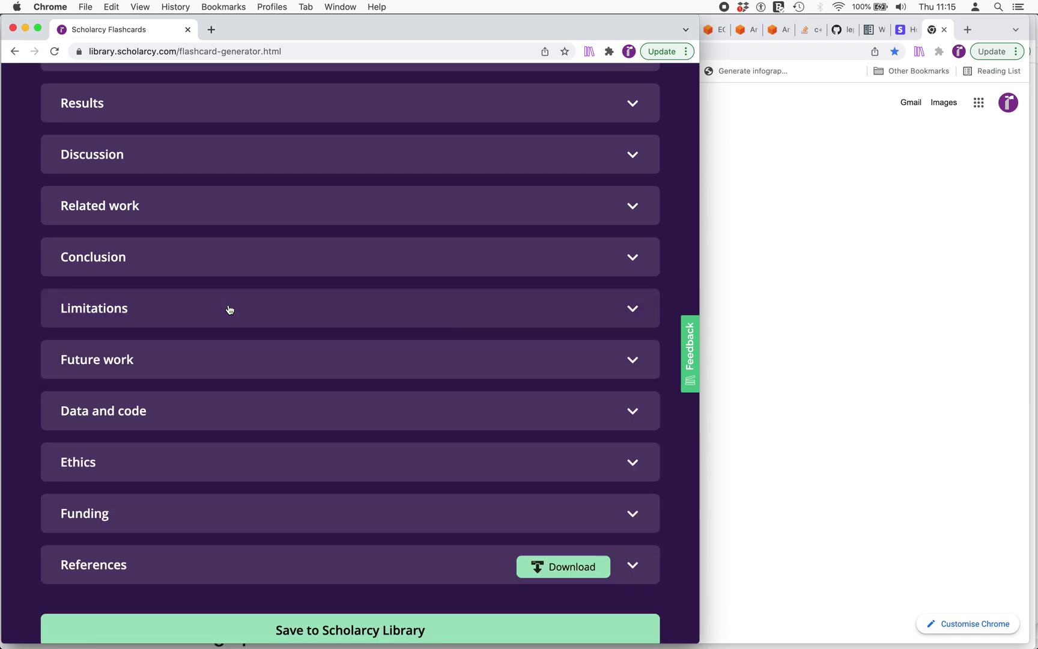
Expand and read the Future work section, collapse it, and return to the flashcard's top.
left_click(195, 368)
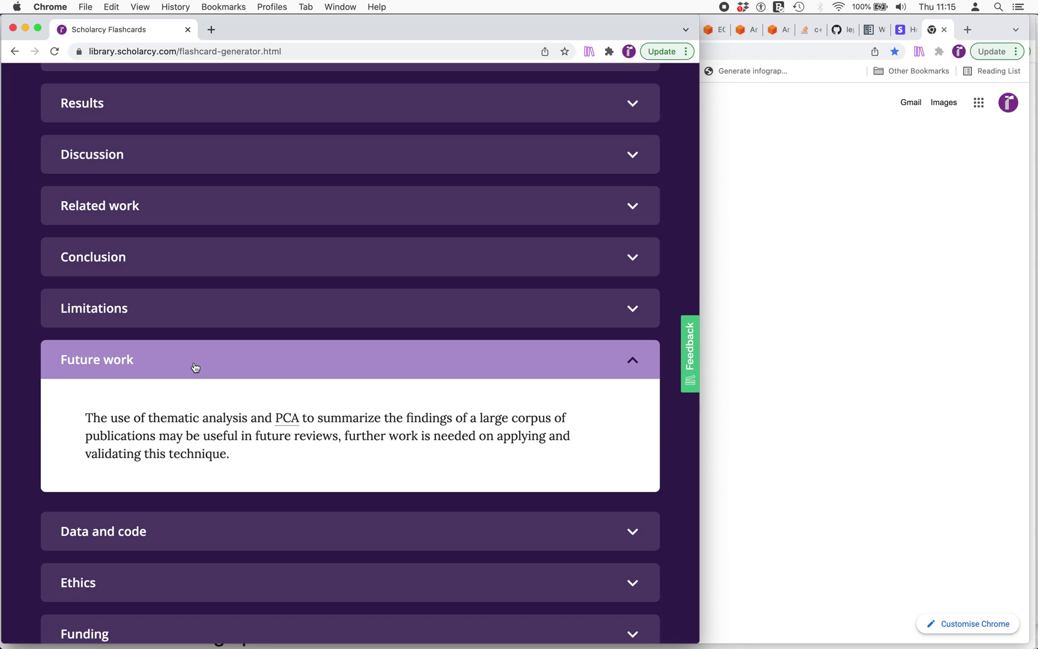
left_click(195, 366)
scroll(195, 367, "up", 10)
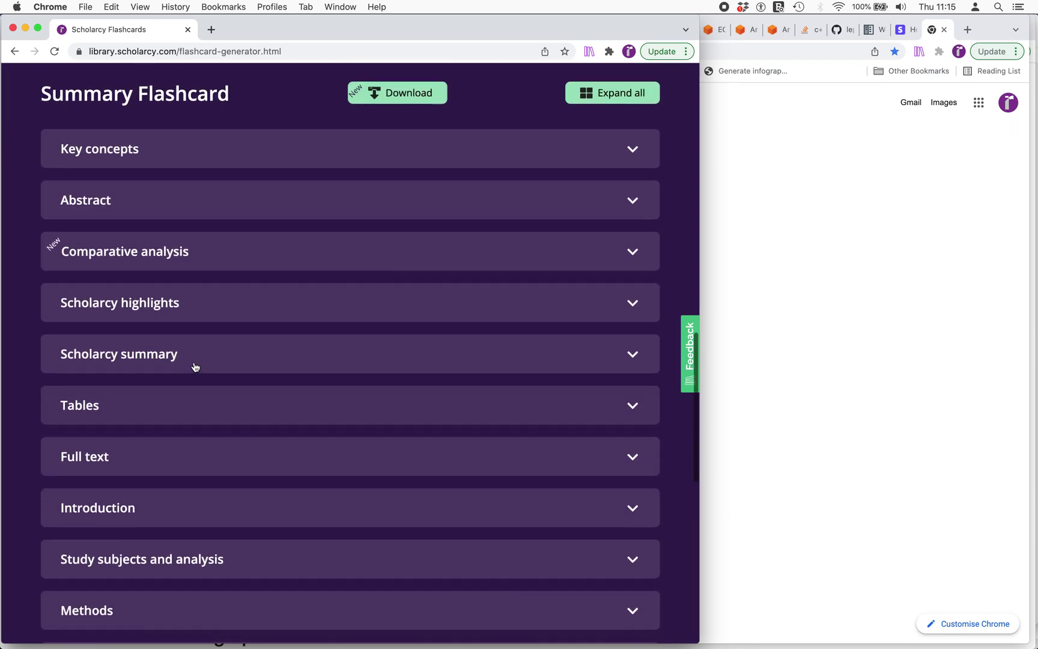
left_click(231, 265)
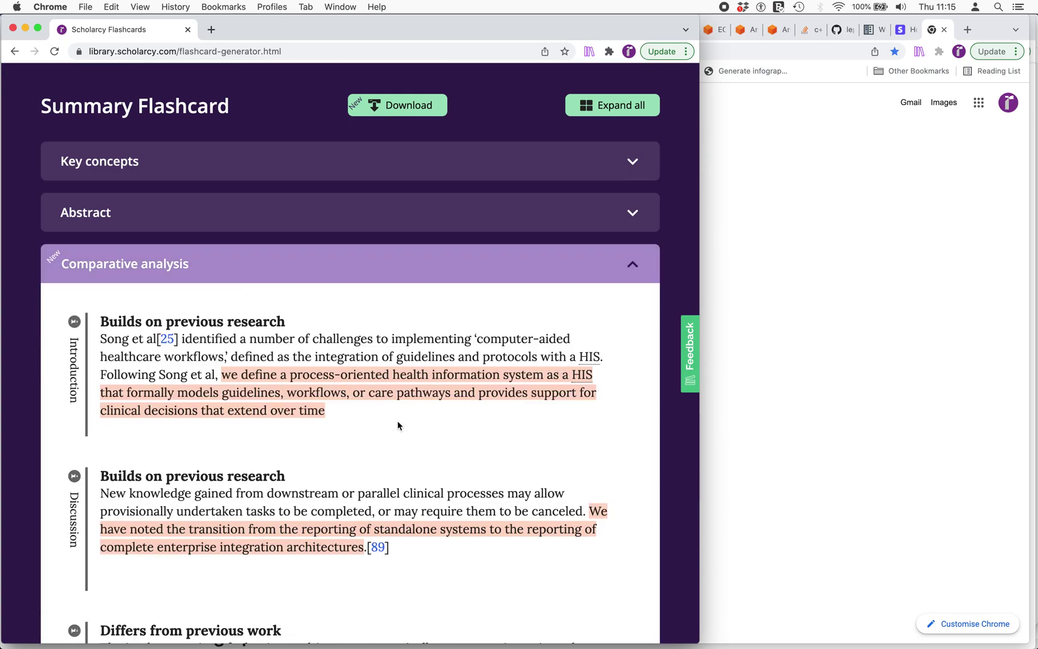
scroll(403, 444, "down", 2)
scroll(440, 473, "down", 2)
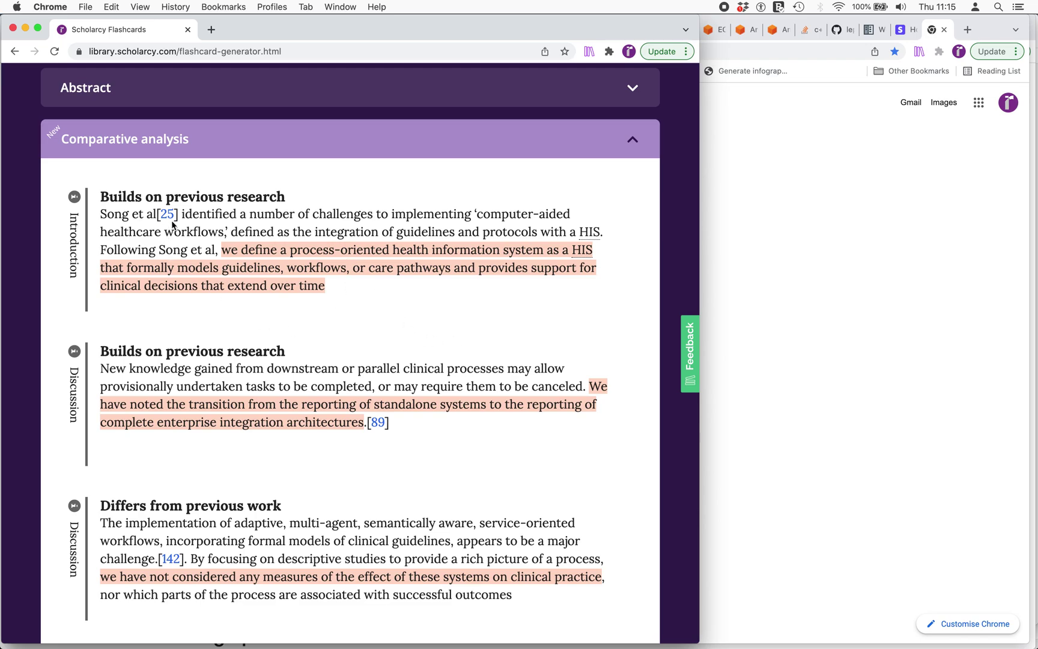
mouse_move(168, 220)
scroll(427, 279, "down", 5)
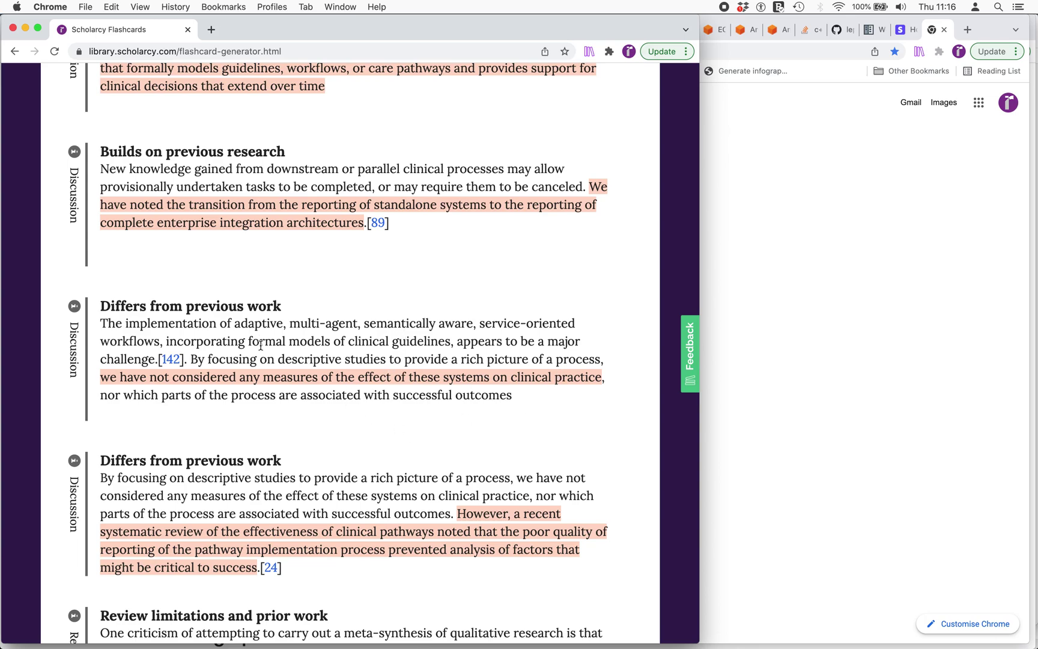
mouse_move(171, 363)
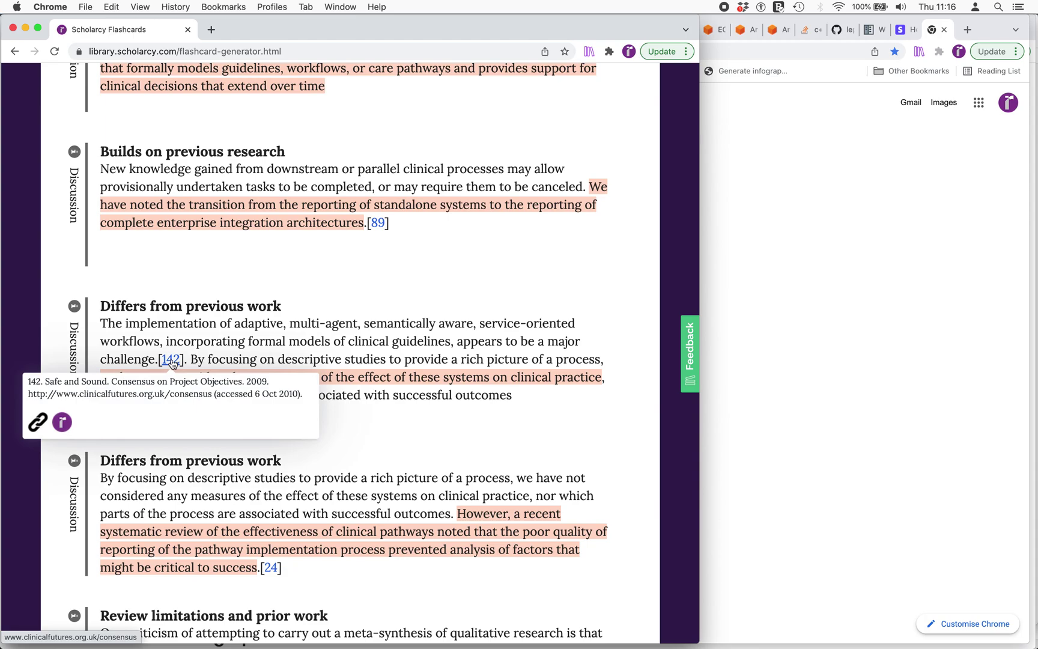
scroll(372, 392, "down", 5)
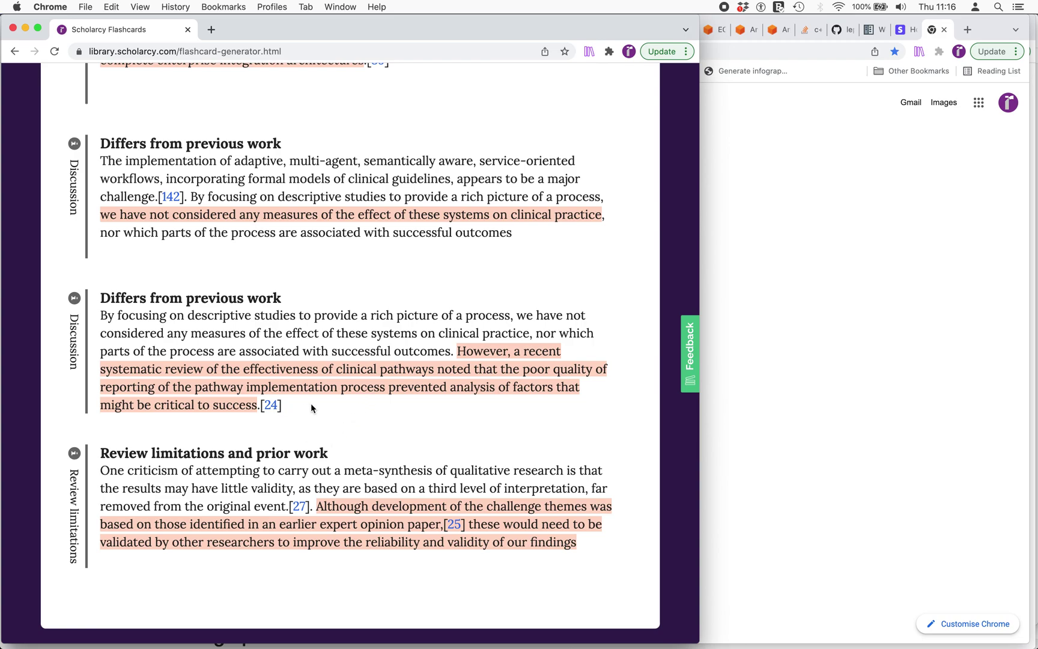
mouse_move(266, 407)
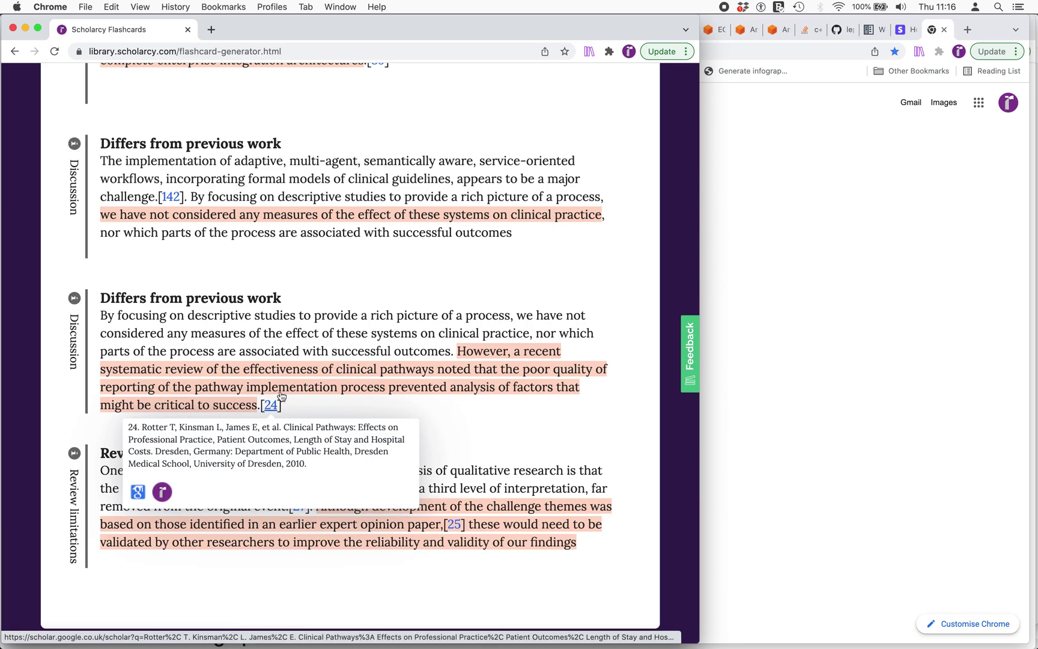
scroll(354, 387, "down", 3)
scroll(355, 387, "up", 10)
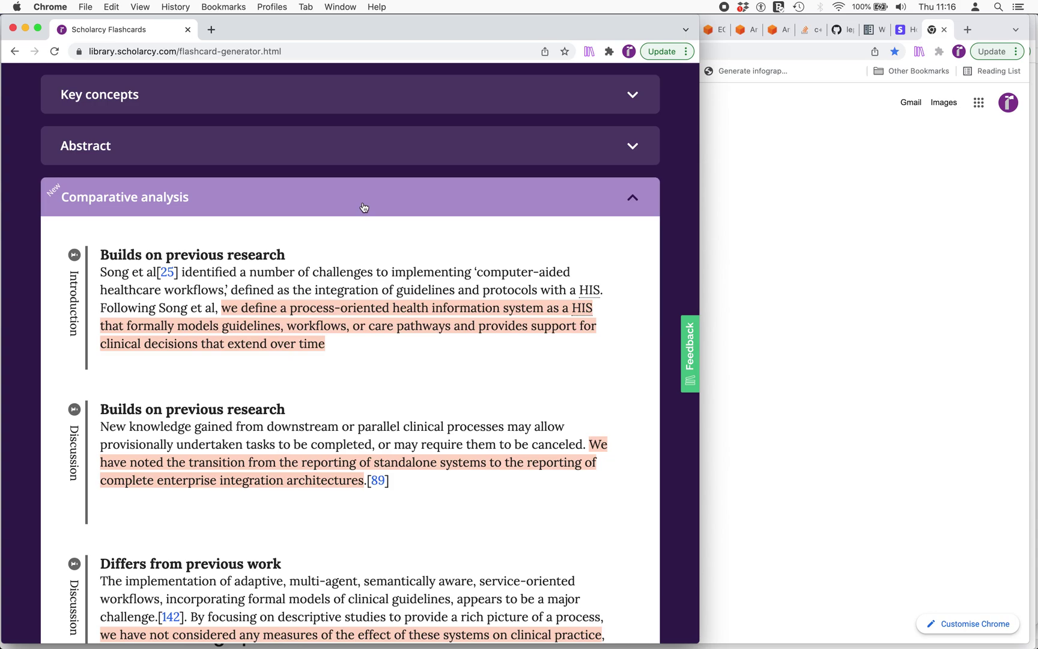
Collapse the open Comparative analysis section and scroll back up to the upload area.
left_click(364, 207)
scroll(362, 320, "down", 6)
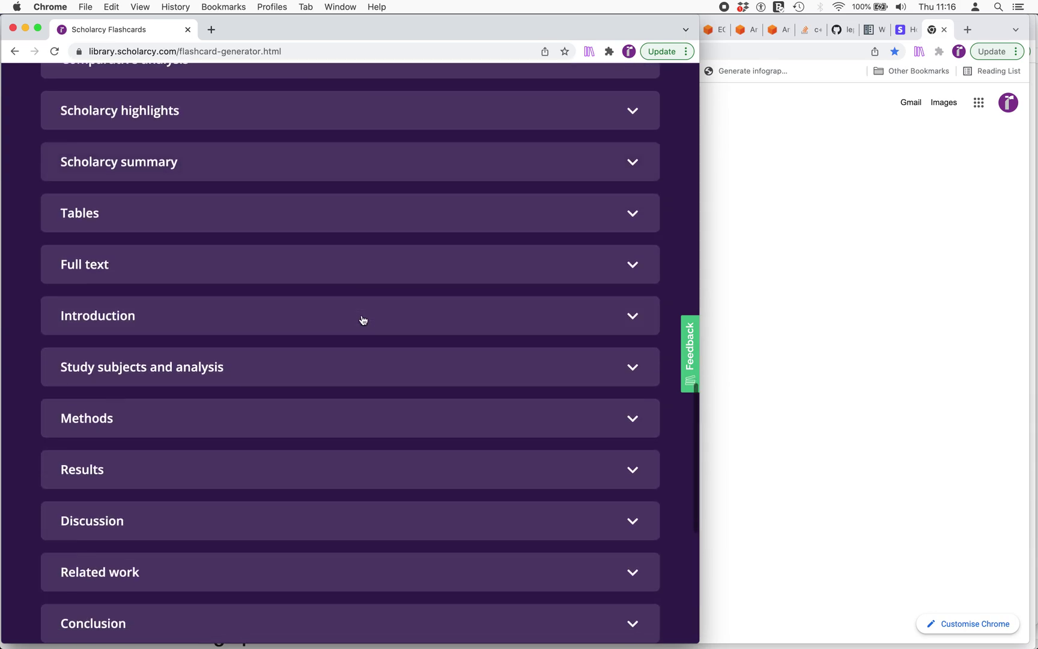
scroll(362, 320, "up", 8)
scroll(363, 319, "up", 5)
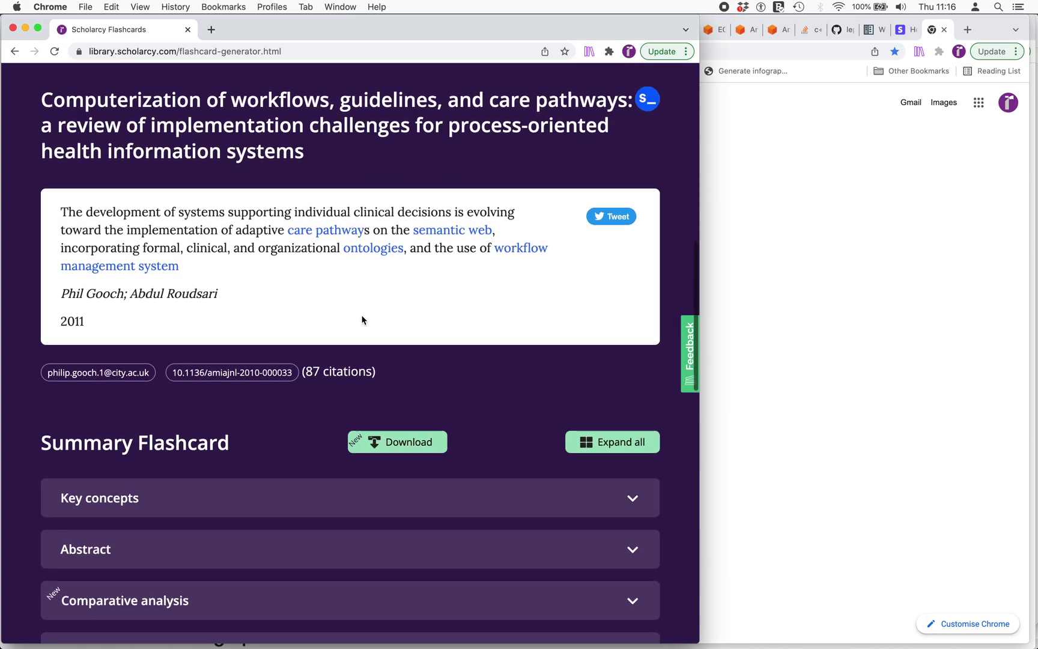
scroll(362, 320, "down", 2)
scroll(362, 319, "down", 2)
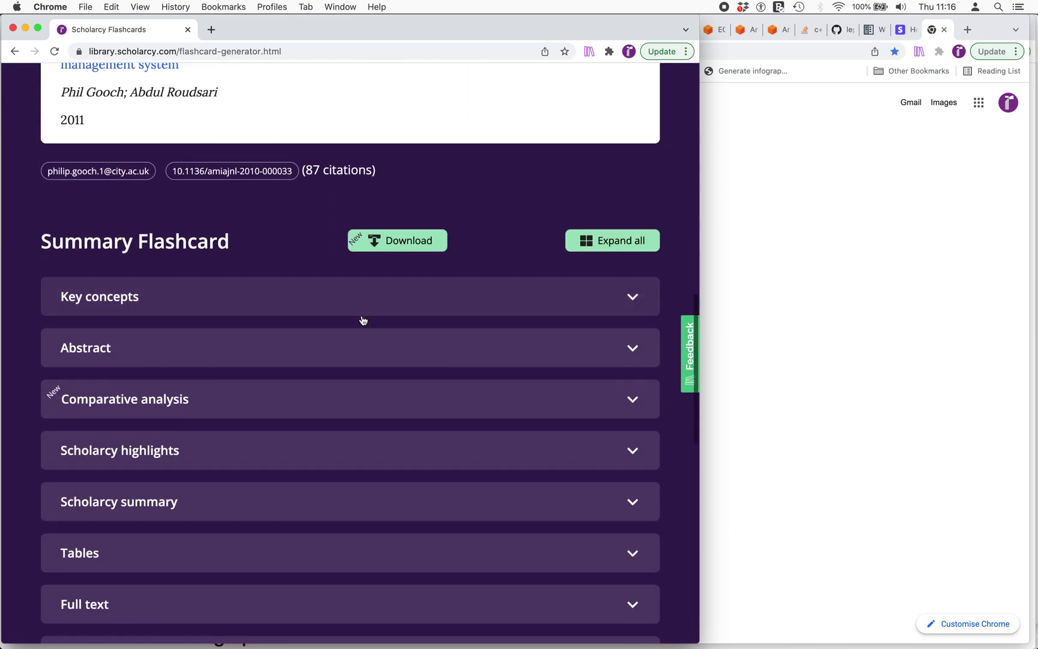
scroll(362, 320, "up", 12)
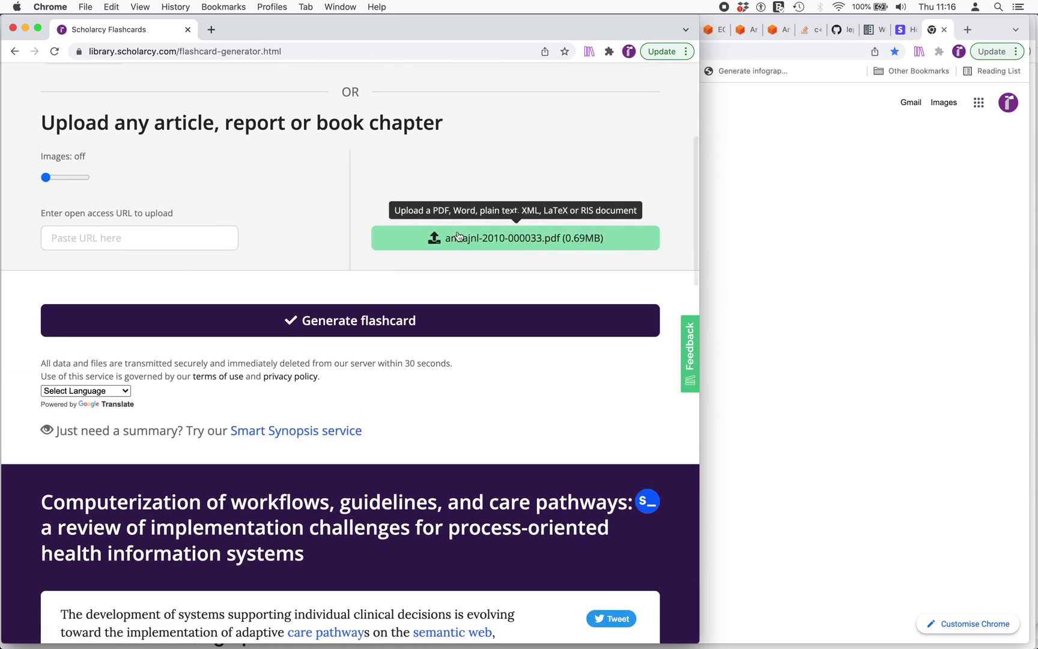
Upload the Gooch Lexical patterns coreference-resolution PDF to generate its summary flashcard.
left_click(457, 234)
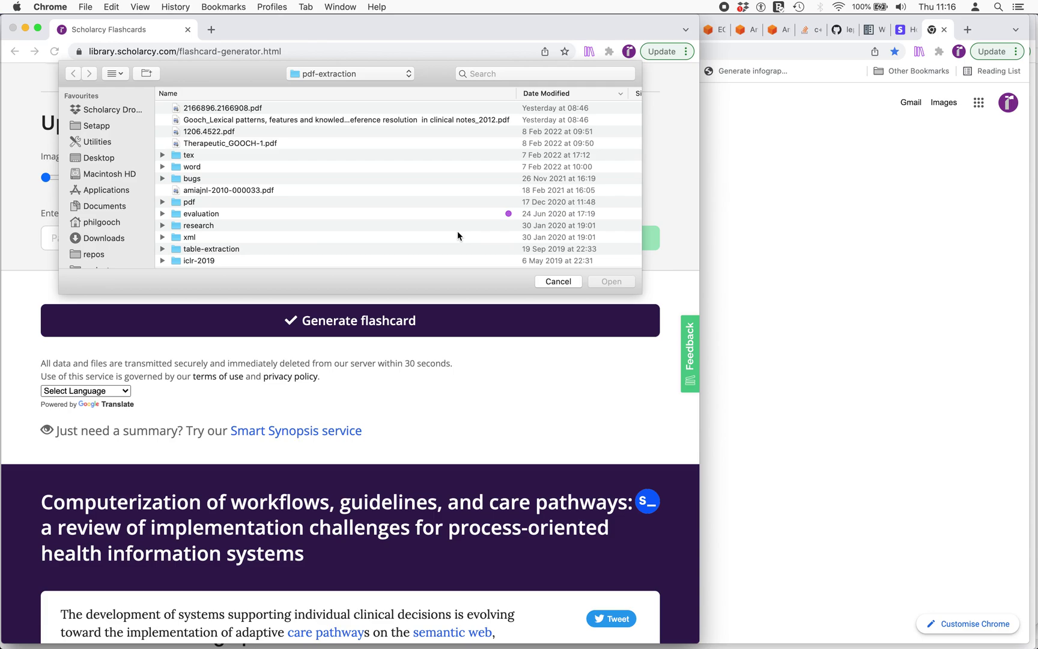
double_click(264, 120)
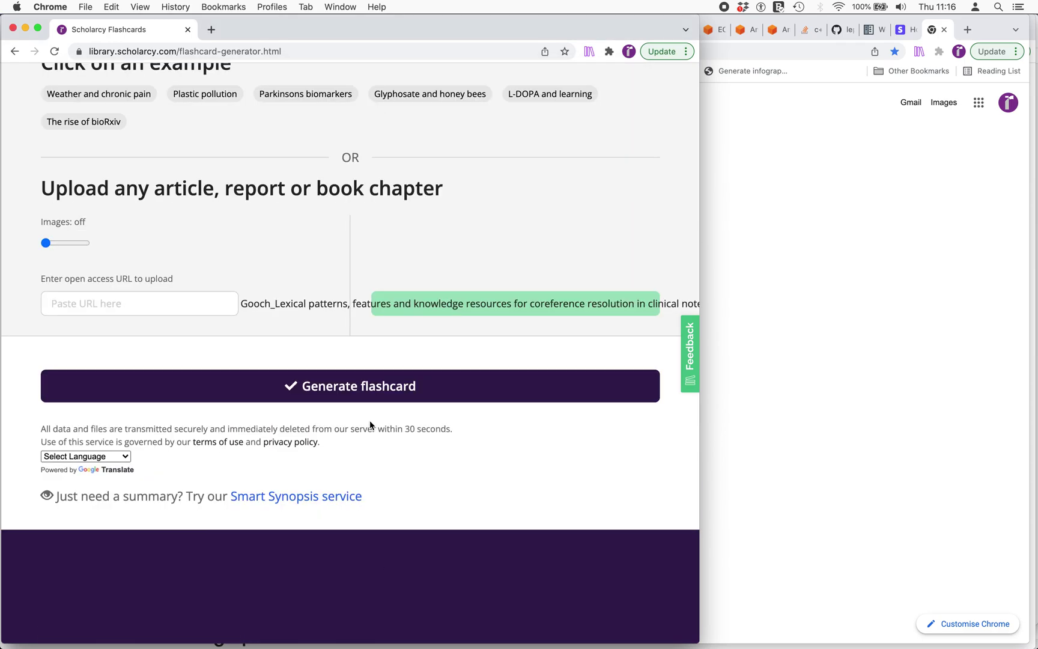
scroll(371, 426, "down", 5)
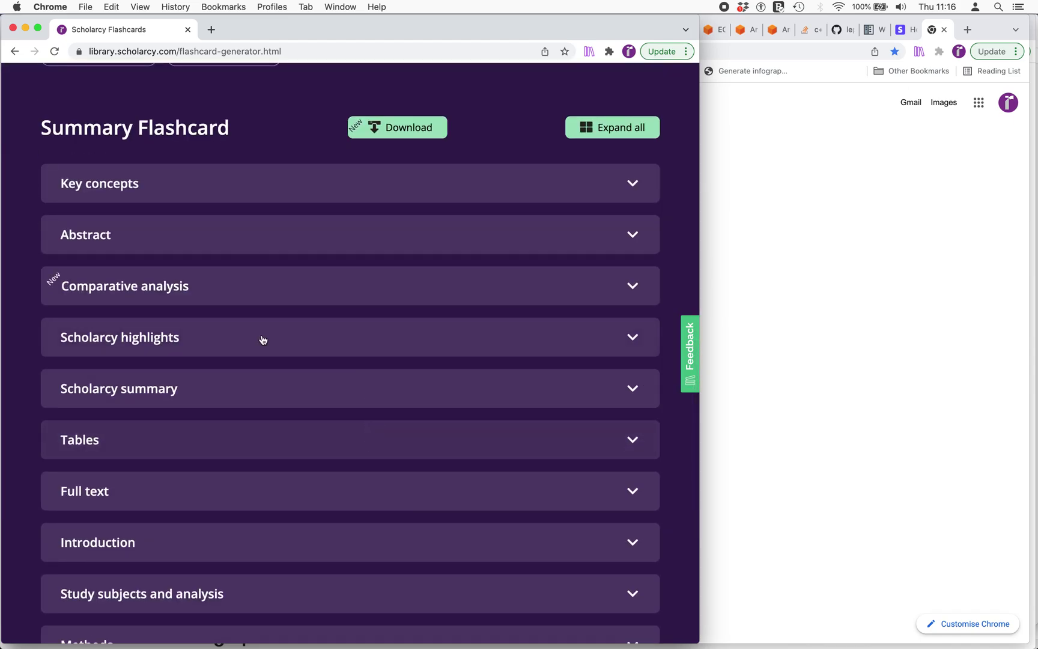
left_click(245, 281)
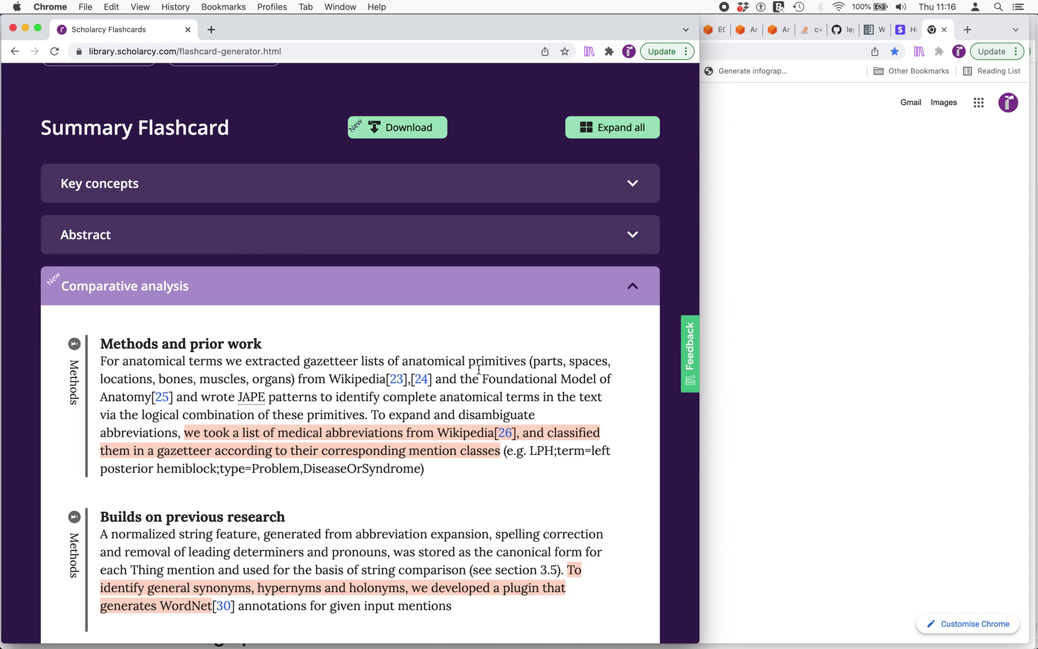
scroll(434, 505, "down", 2)
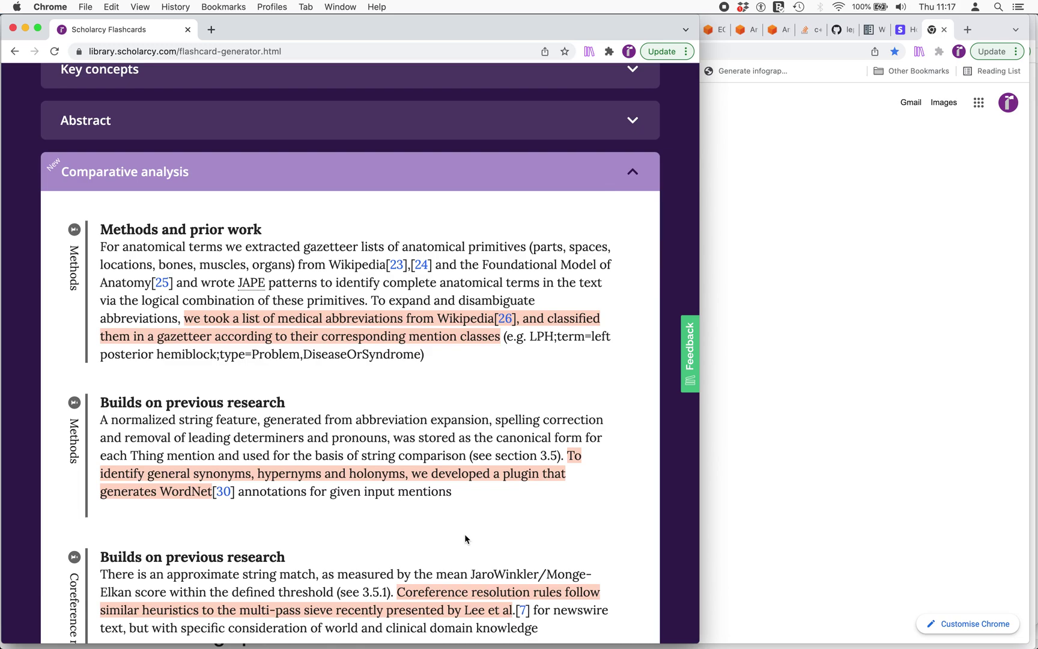
scroll(465, 538, "down", 3)
scroll(465, 538, "up", 1)
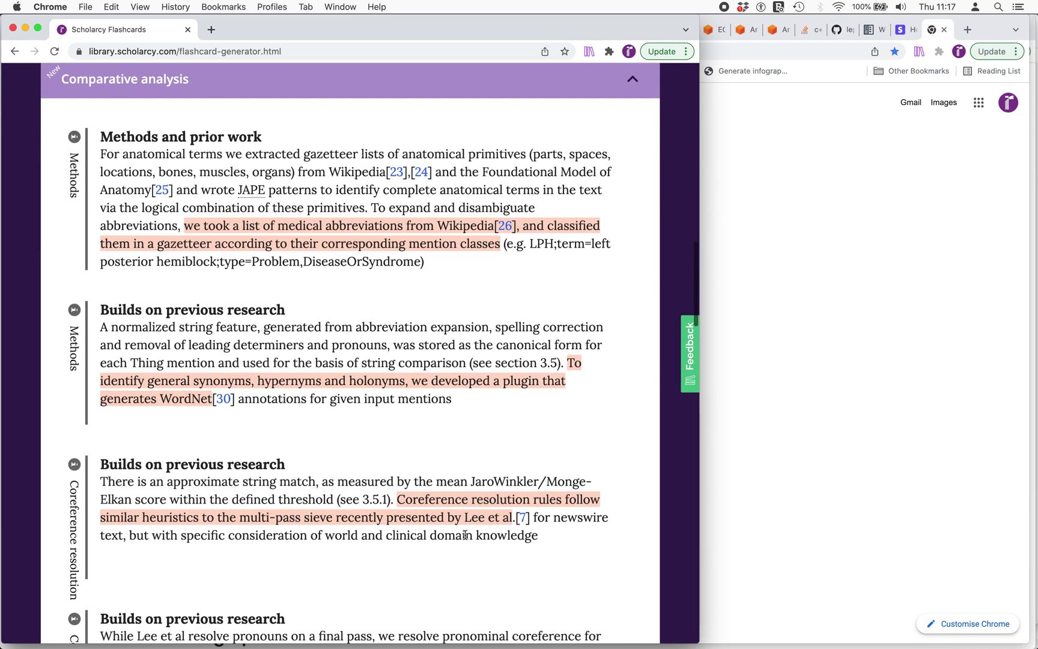
scroll(465, 535, "up", 1)
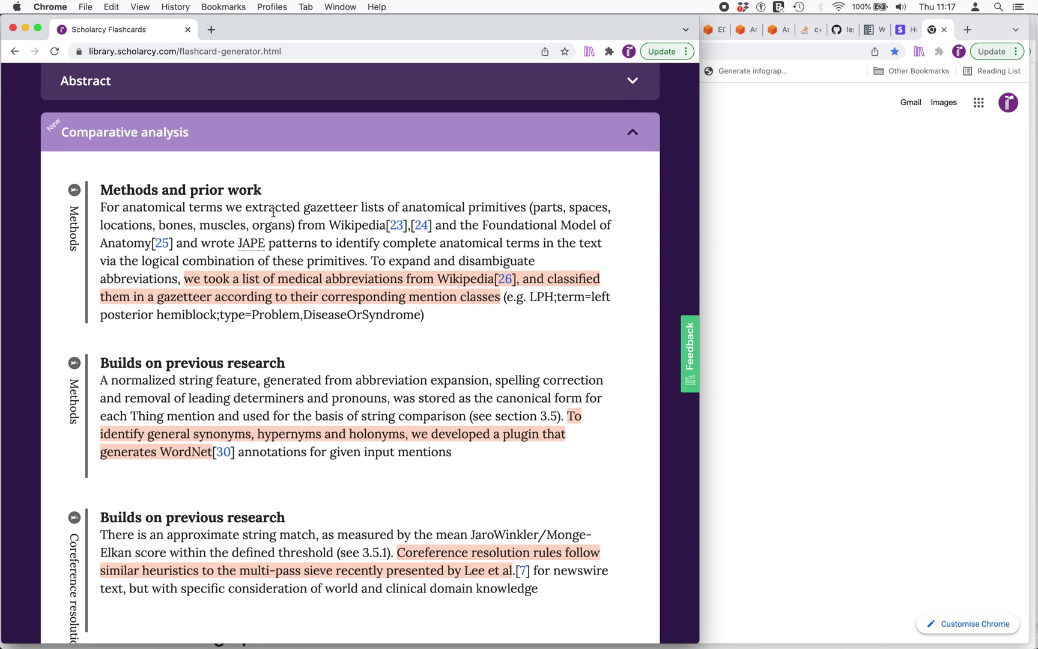
scroll(270, 364, "down", 1)
scroll(270, 363, "down", 8)
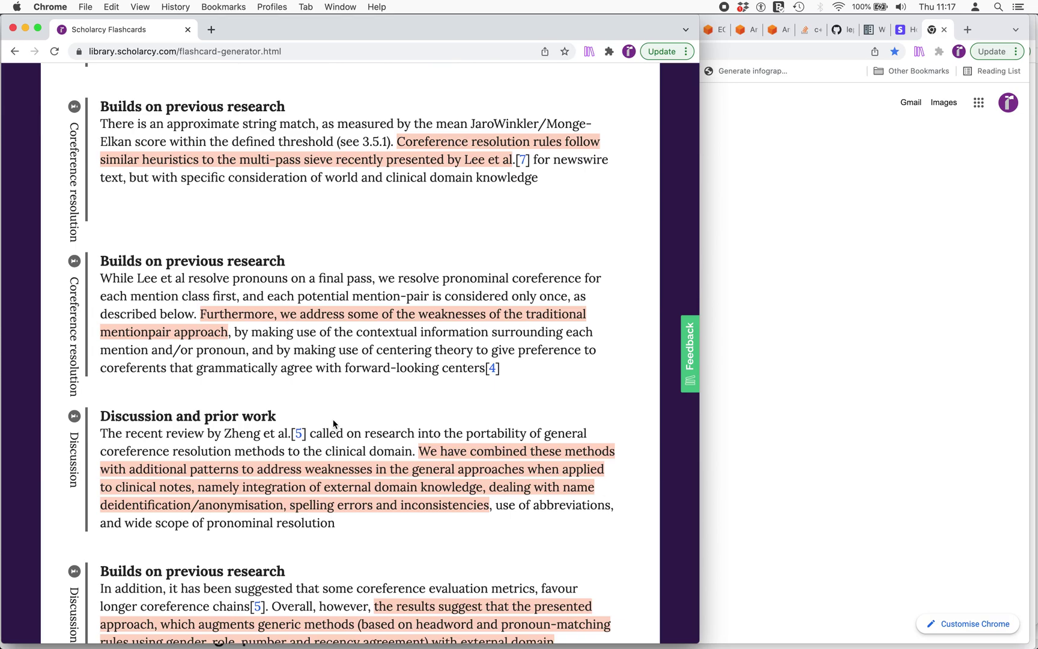
scroll(333, 424, "down", 5)
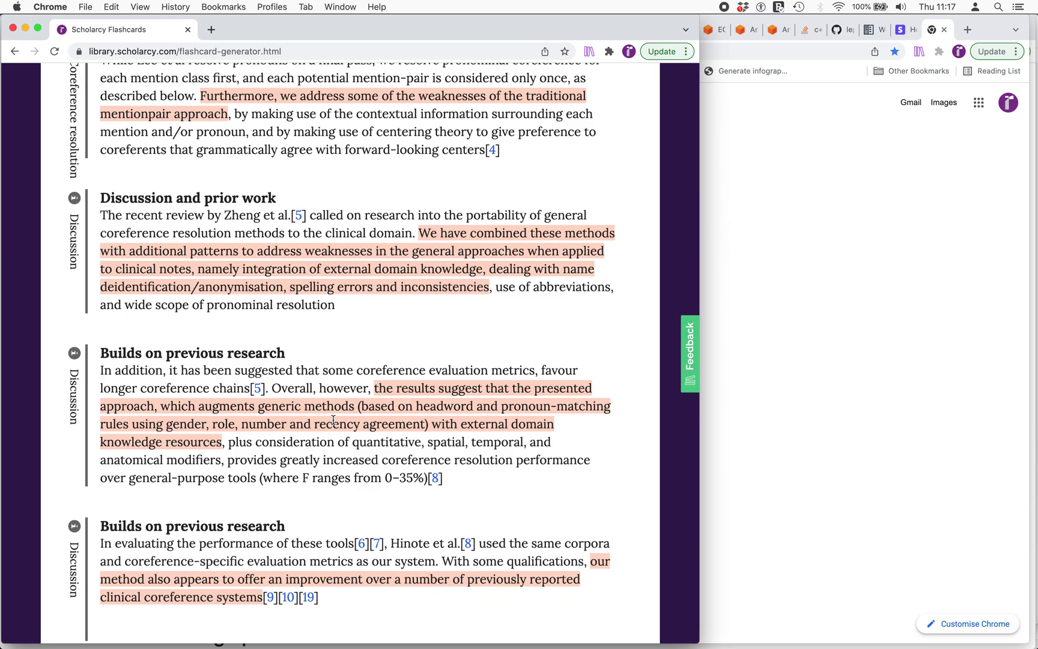
scroll(333, 420, "up", 10)
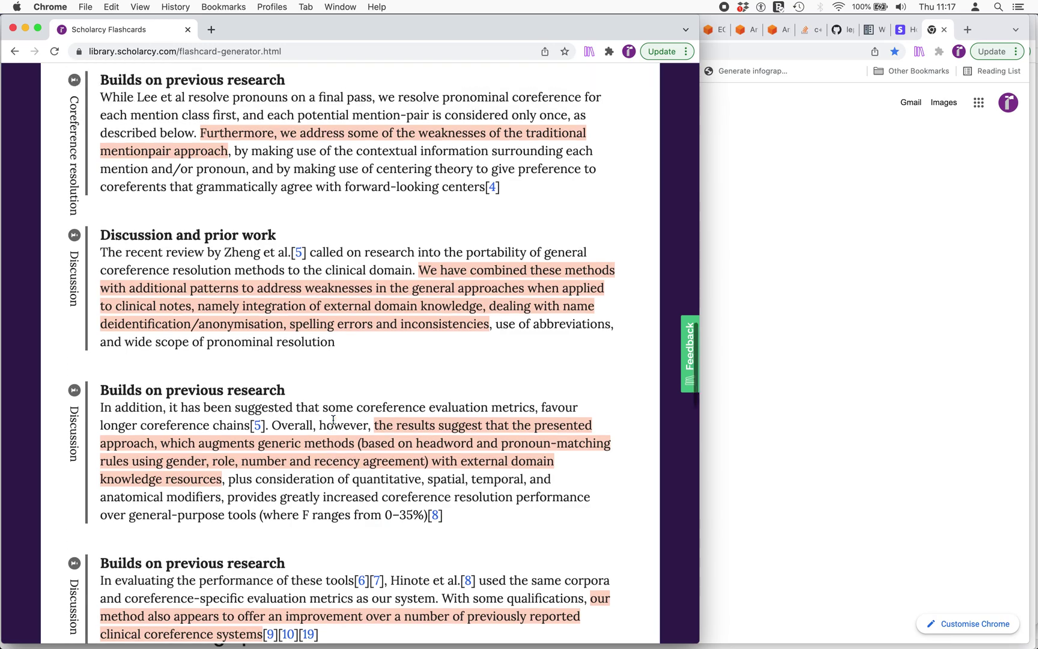
scroll(334, 424, "up", 4)
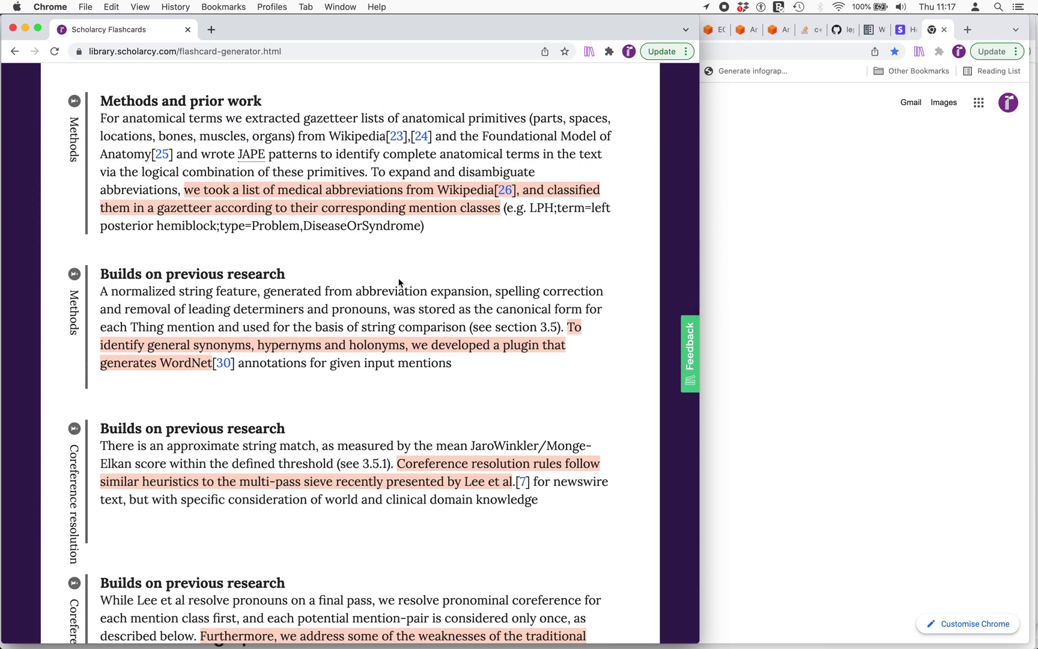